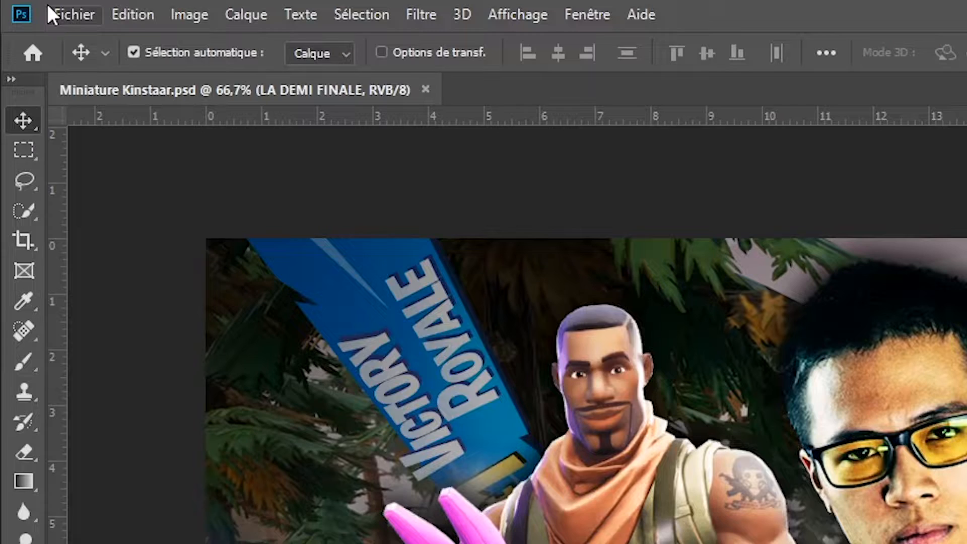
Create a new document named Miniature Kinstaar, 1920 by 1080 pixels at 72 pixels per inch
{"action": "left_click", "coordinate": [31, 7]}
{"action": "left_click", "coordinate": [47, 17]}
{"action": "type", "text": "Miniature Kinstaar"}
{"action": "key", "text": "Tab"}
{"action": "type", "text": "1920"}
{"action": "key", "text": "Tab"}
{"action": "type", "text": "1080"}
{"action": "key", "text": "Tab"}
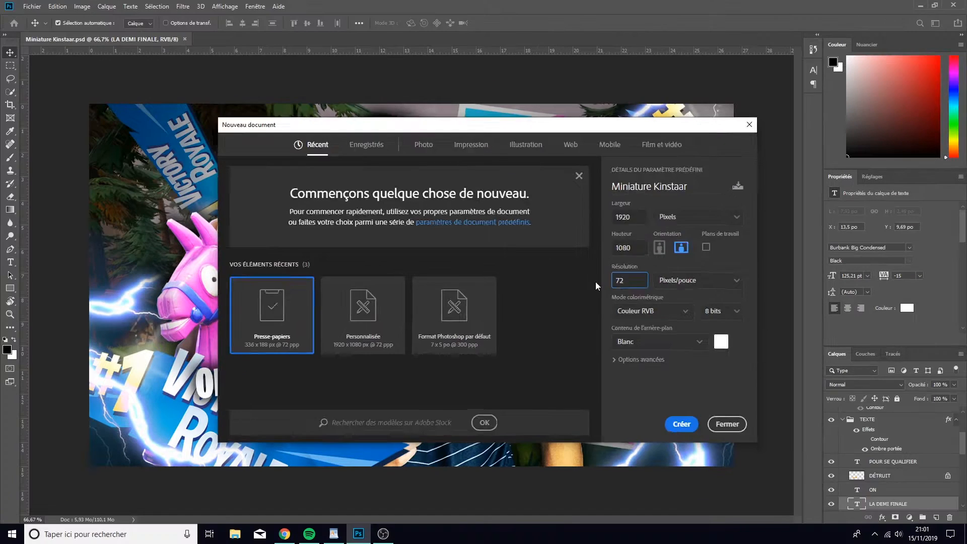
{"action": "key", "text": "Return"}
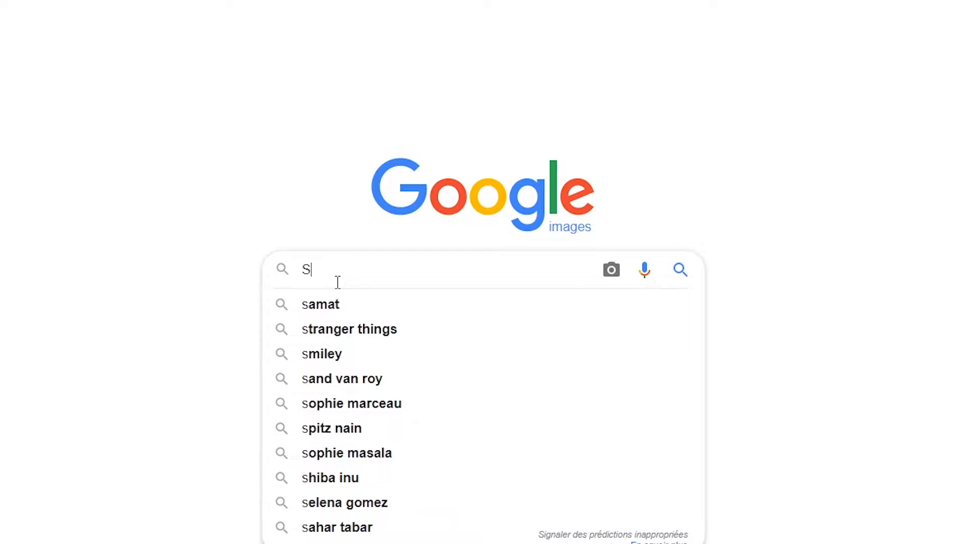
Search Google Images for "Shifty Shaft" and filter the results to large images
{"action": "type", "text": "hif"}
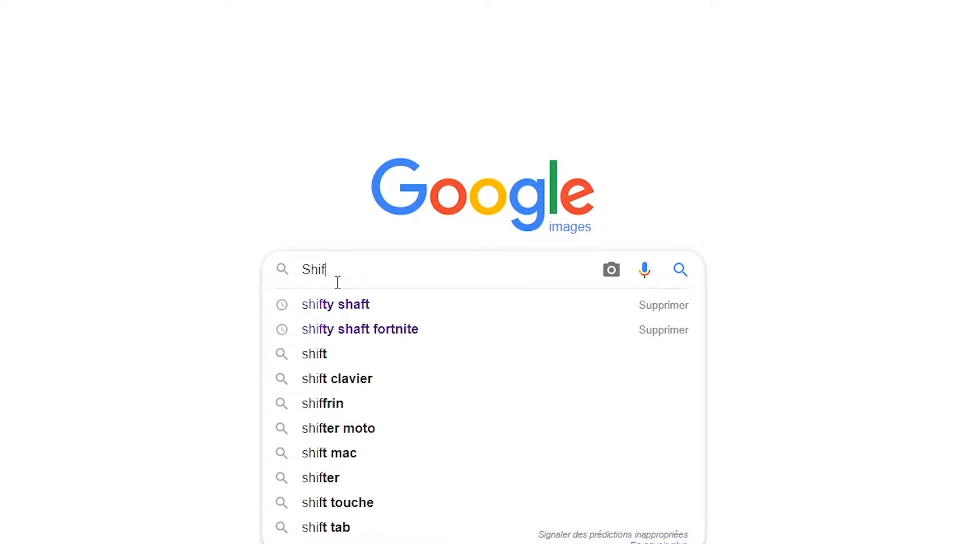
{"action": "type", "text": "ty Shaft"}
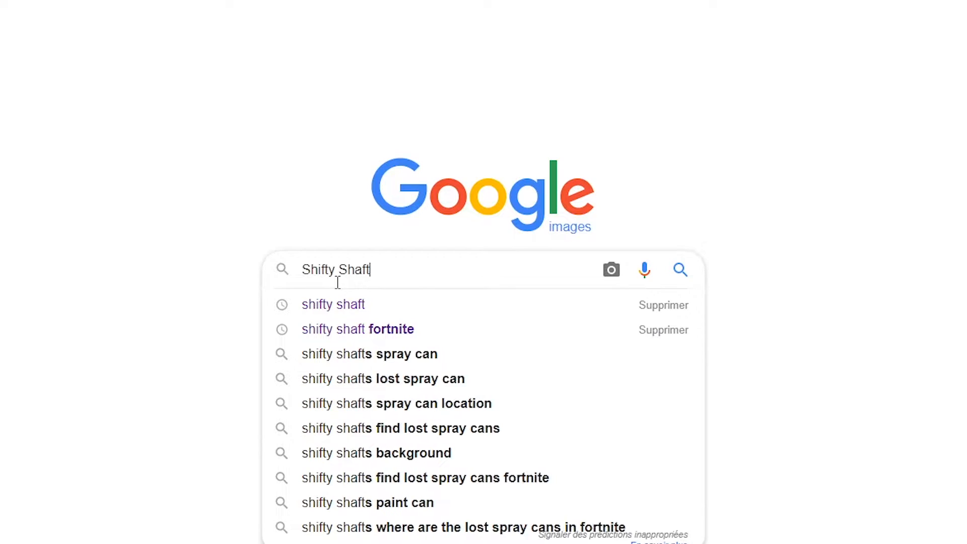
{"action": "key", "text": "Return"}
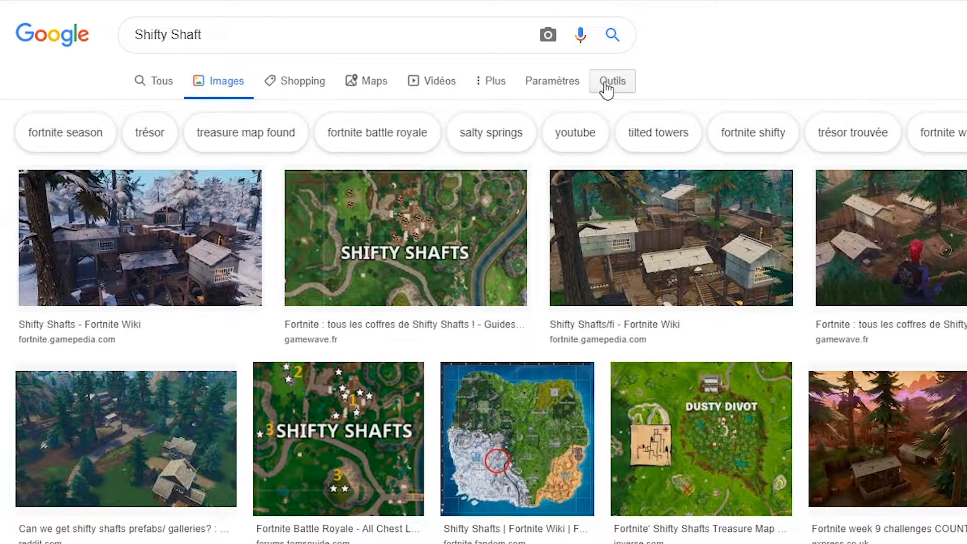
{"action": "left_click", "coordinate": [607, 90]}
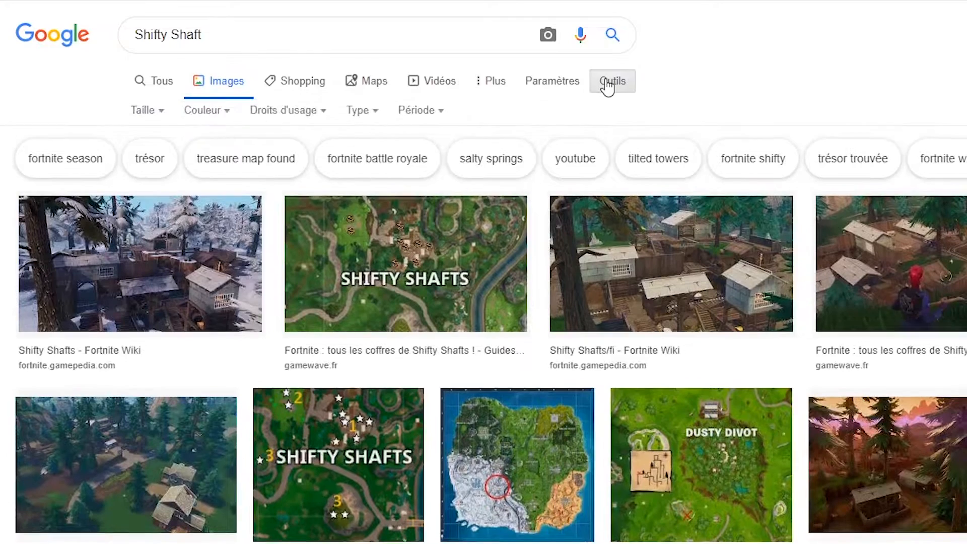
{"action": "left_click", "coordinate": [135, 111]}
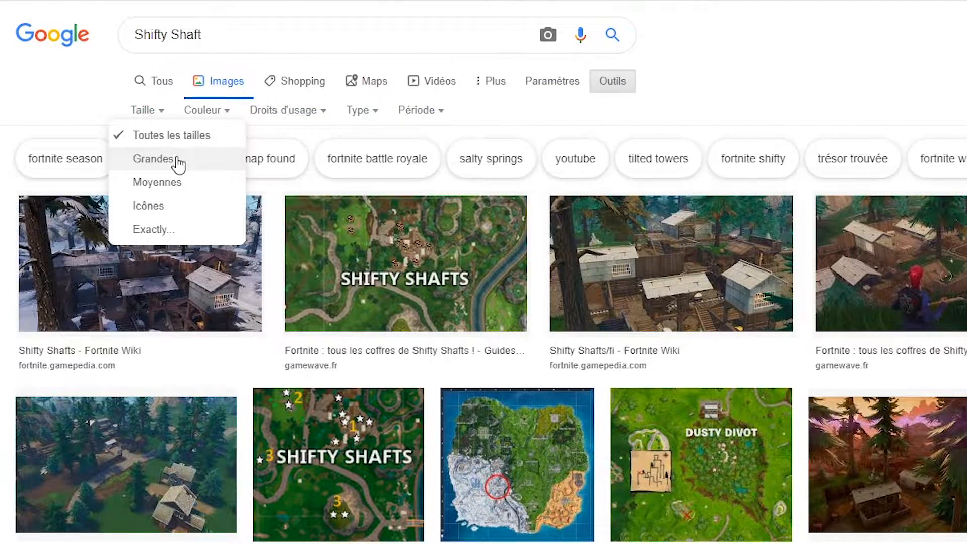
{"action": "left_click", "coordinate": [154, 158]}
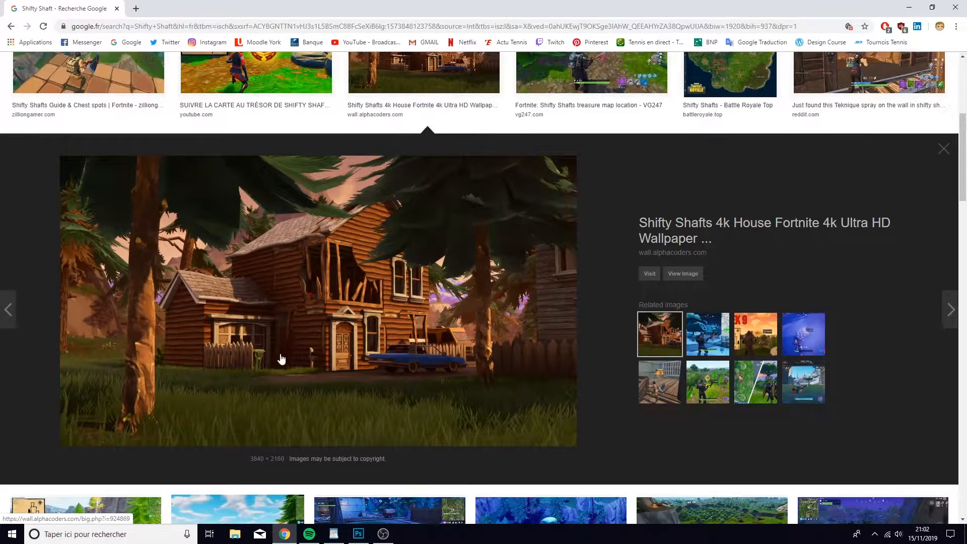
Copy the Shifty Shafts 4k house wallpaper into the thumbnail document as the background and fully lock its layer
{"action": "right_click", "coordinate": [281, 359]}
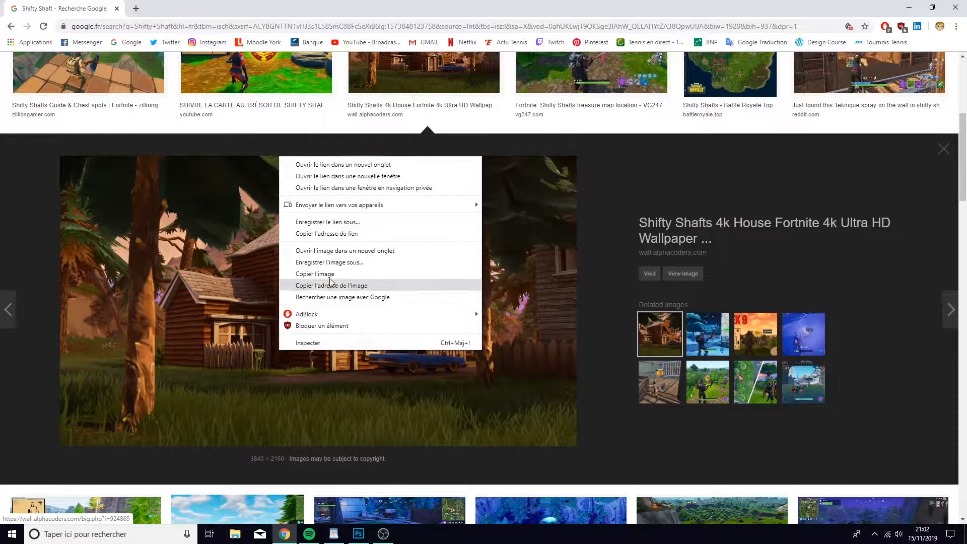
{"action": "left_click", "coordinate": [312, 285]}
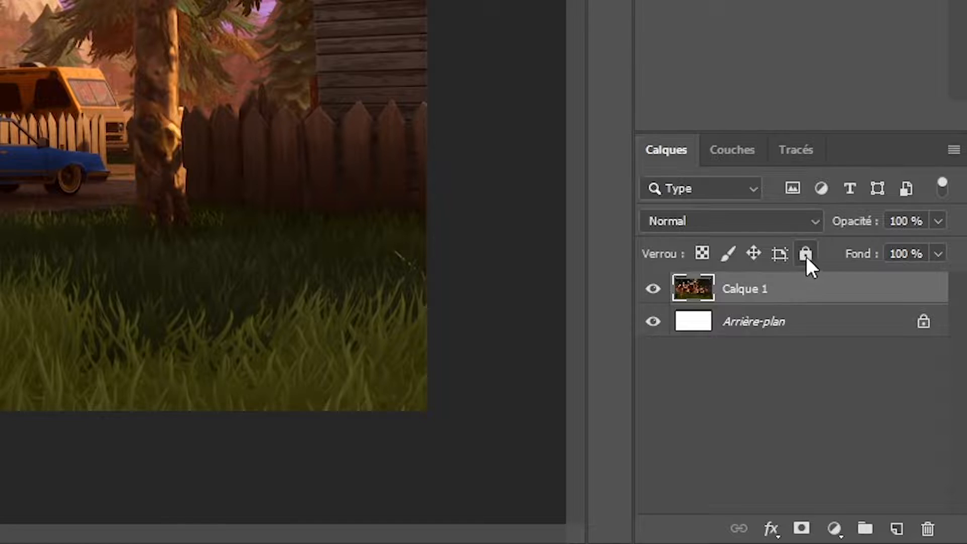
{"action": "left_click", "coordinate": [806, 252]}
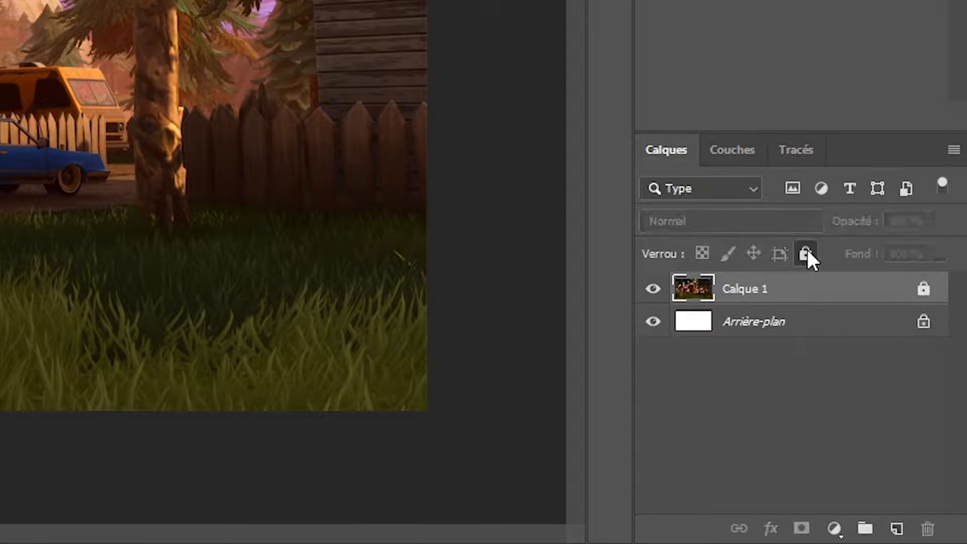
{"action": "left_click", "coordinate": [807, 253]}
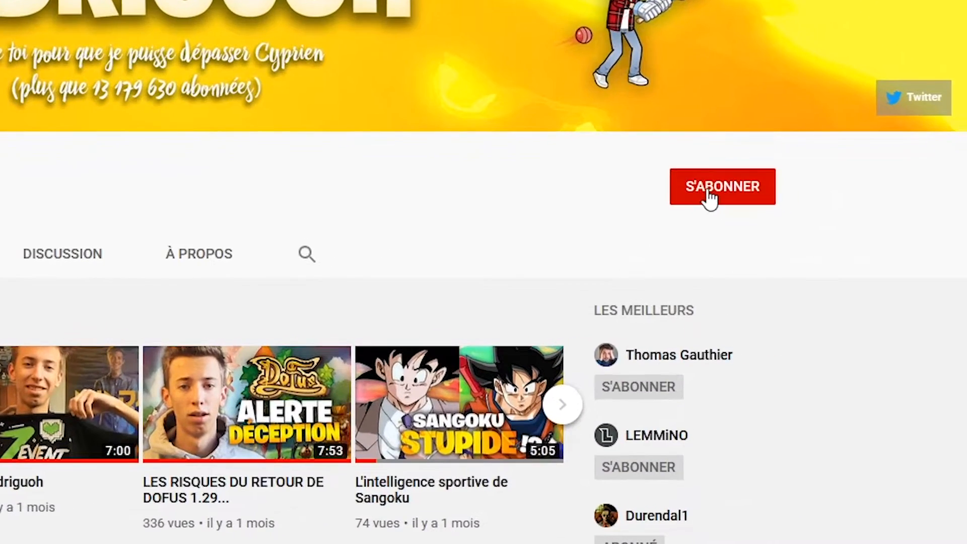
Subscribe to the open YouTube channel and set its notification bell
{"action": "left_click", "coordinate": [857, 209]}
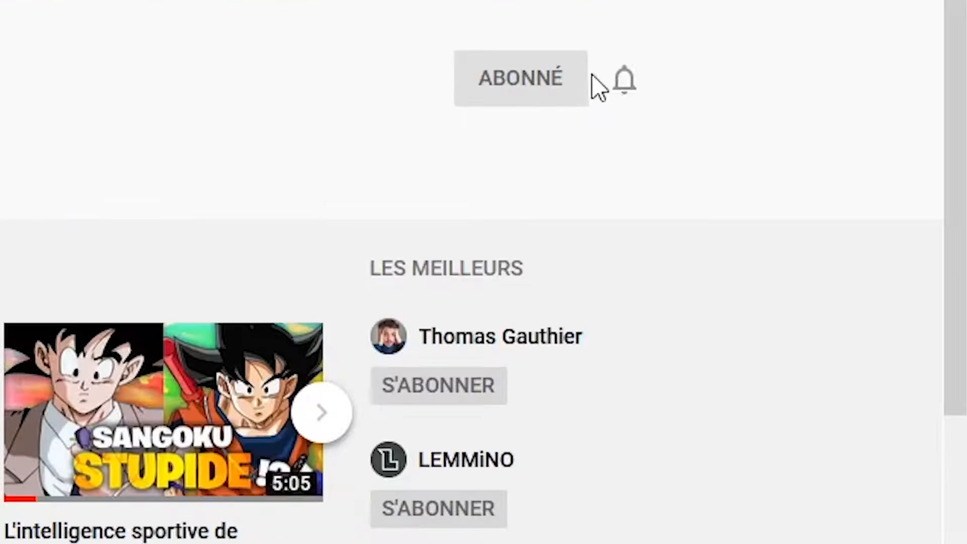
{"action": "left_click", "coordinate": [759, 189]}
{"action": "left_click", "coordinate": [779, 226]}
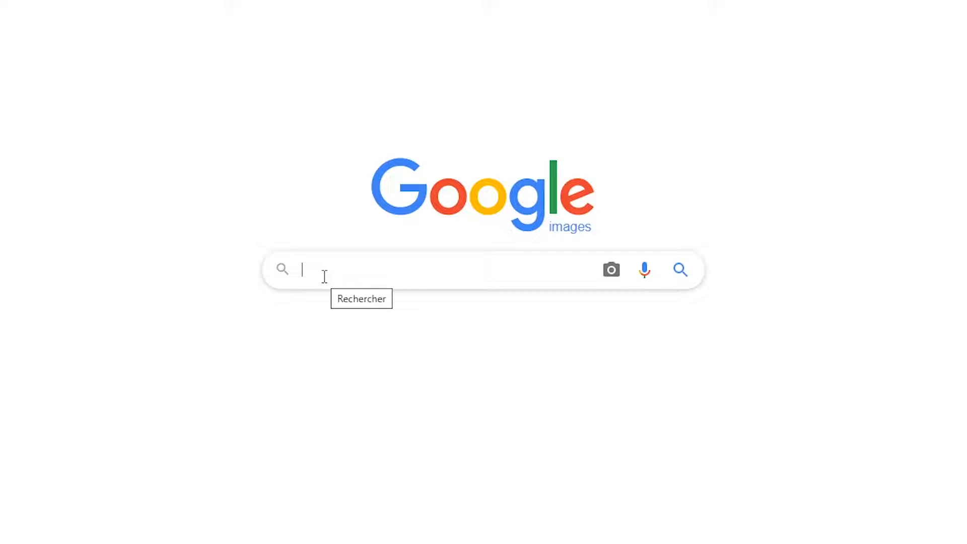
Search Google Images for "kinstaar" and browse the results for a usable portrait
{"action": "type", "text": "kinst"}
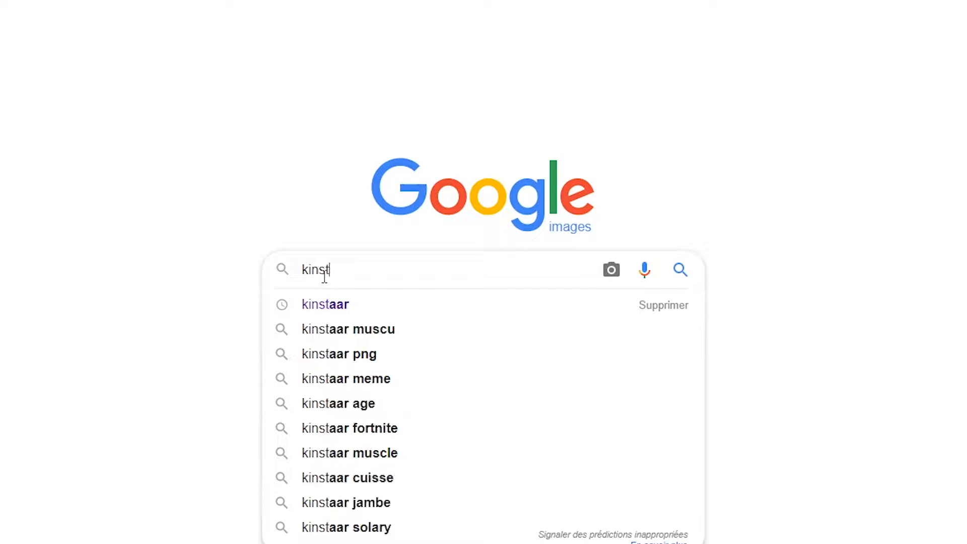
{"action": "type", "text": "aar"}
{"action": "key", "text": "Return"}
{"action": "scroll", "coordinate": [450, 203], "scroll_direction": "down", "scroll_amount": 3}
{"action": "scroll", "coordinate": [450, 203], "scroll_direction": "down", "scroll_amount": 1}
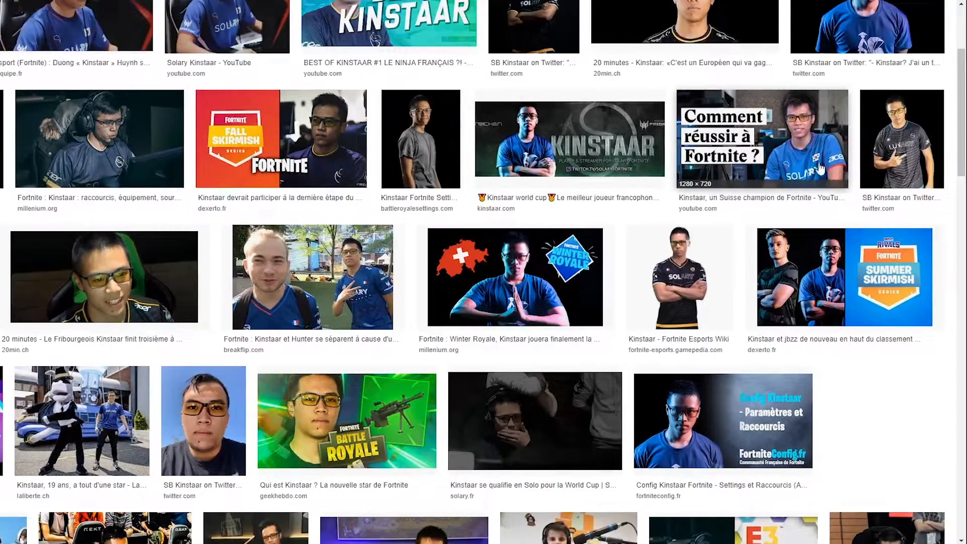
Copy the photo of Kinstaar in the Lunary jersey on black and paste it into the Photoshop thumbnail document
{"action": "left_click", "coordinate": [881, 153]}
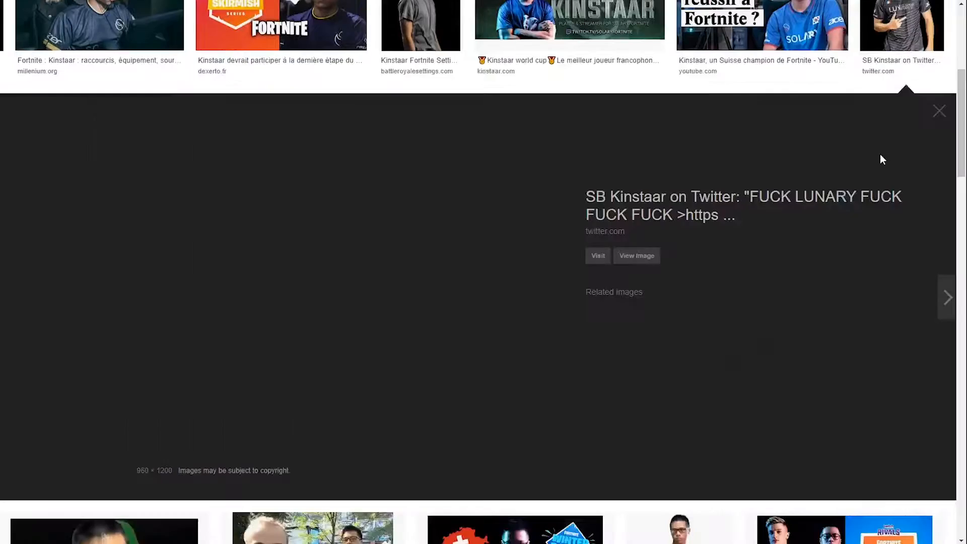
{"action": "right_click", "coordinate": [248, 257]}
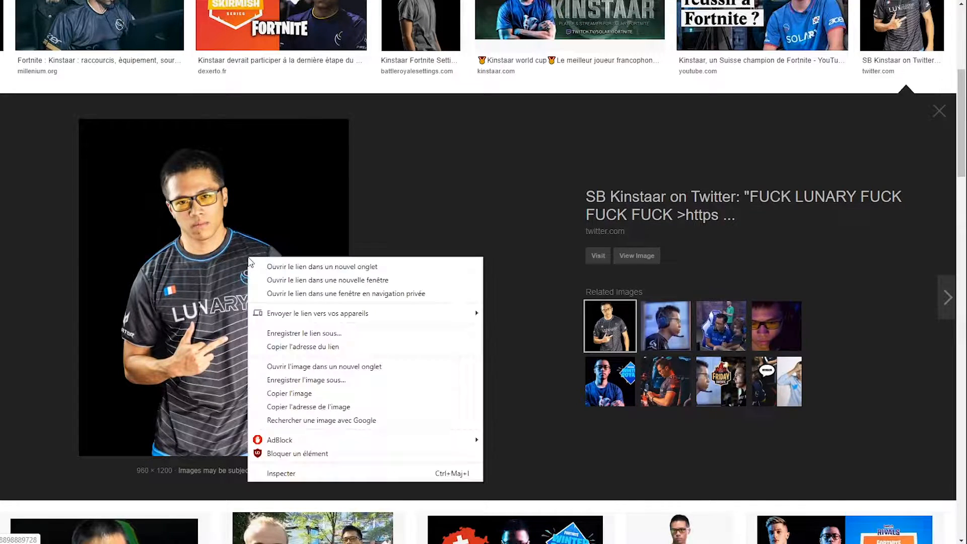
{"action": "left_click", "coordinate": [342, 395]}
{"action": "key", "text": "alt+Tab"}
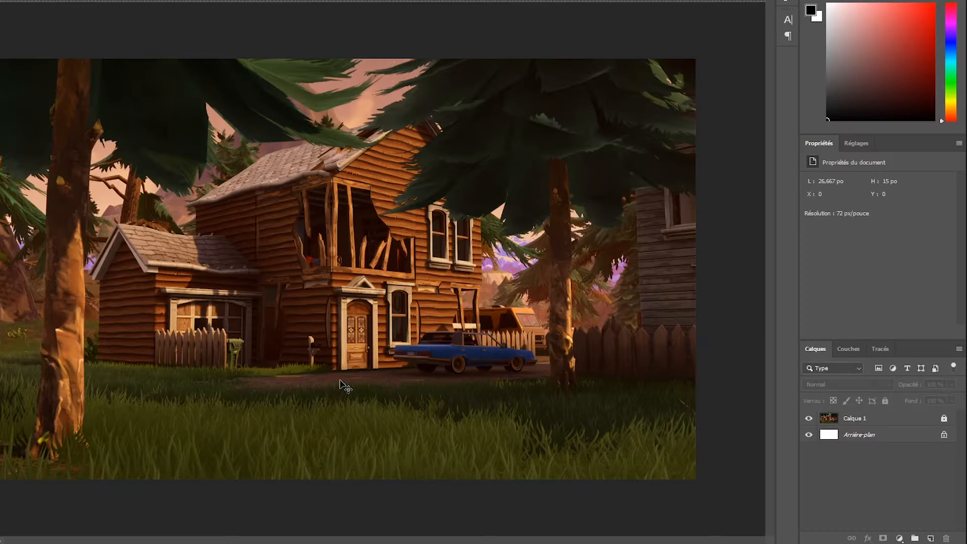
{"action": "key", "text": "ctrl+v"}
Select the player in the pasted photo with the Quick Selection tool, leaving out the black background around his body and arms
{"action": "left_click", "coordinate": [29, 190]}
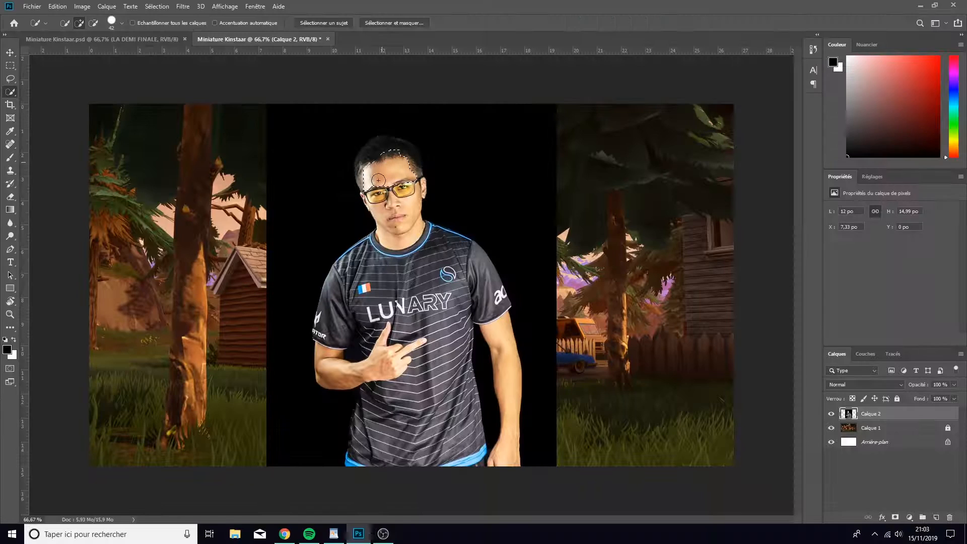
{"action": "left_click_drag", "start_coordinate": [480, 465], "coordinate": [506, 463]}
{"action": "scroll", "coordinate": [419, 460], "scroll_direction": "up", "scroll_amount": 1}
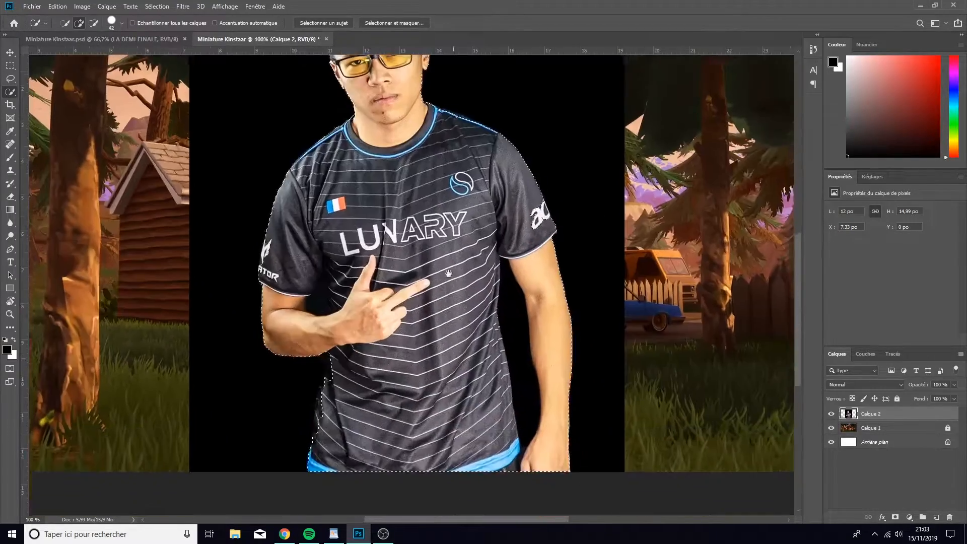
{"action": "right_click", "coordinate": [523, 388], "text": "alt"}
{"action": "scroll", "coordinate": [357, 362], "scroll_direction": "up", "scroll_amount": 1}
{"action": "left_click", "coordinate": [283, 218], "text": "alt"}
{"action": "mouse_move", "coordinate": [348, 76]}
{"action": "left_mouse_down"}
{"action": "mouse_move", "coordinate": [293, 216]}
{"action": "mouse_move", "coordinate": [302, 431]}
{"action": "left_mouse_up"}
{"action": "scroll", "coordinate": [470, 309], "scroll_direction": "down", "scroll_amount": 2}
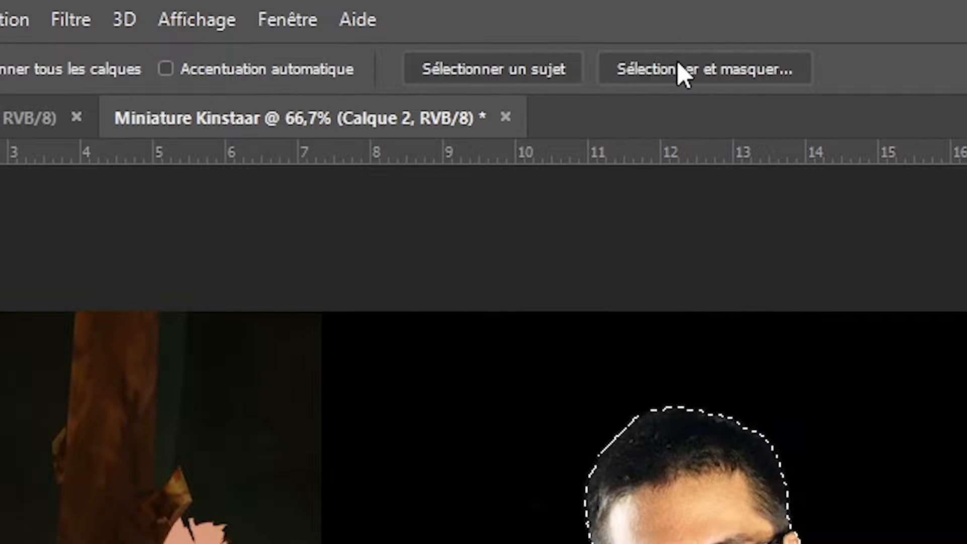
Refine the player selection in Select and Mask with a slightly larger edge radius and apply it as a layer mask
{"action": "left_click", "coordinate": [642, 74]}
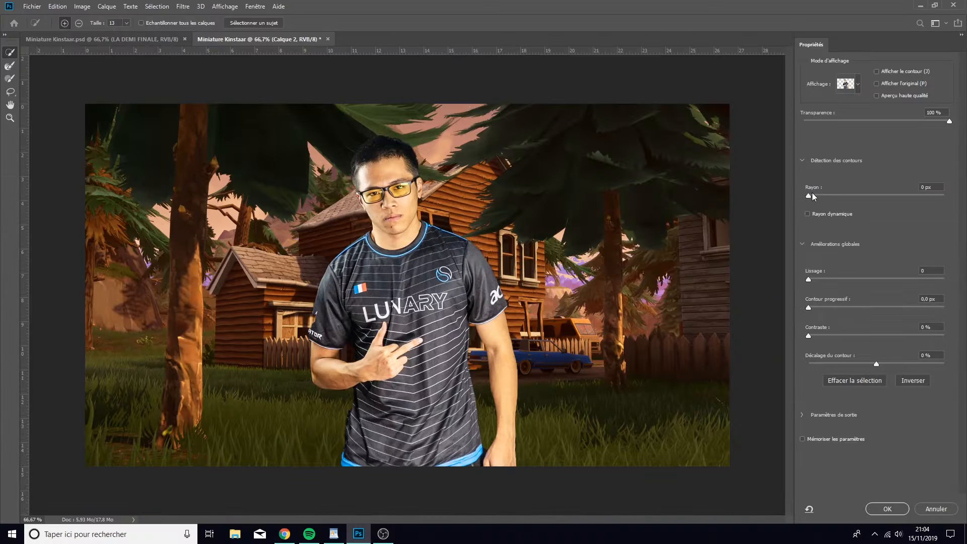
{"action": "left_click_drag", "start_coordinate": [809, 194], "coordinate": [824, 196]}
{"action": "left_click", "coordinate": [888, 509]}
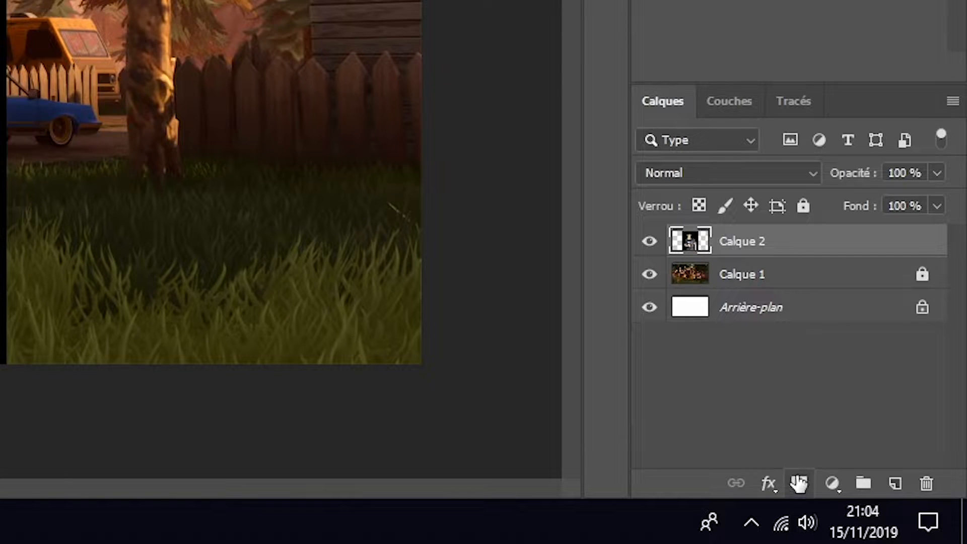
{"action": "left_click", "coordinate": [798, 484]}
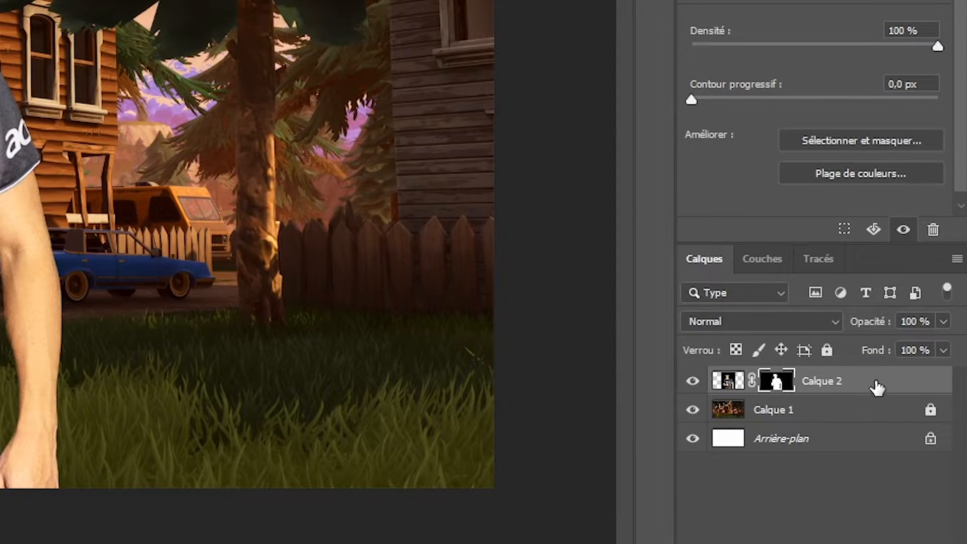
Convert the masked Calque 2 to a smart object and enlarge the player to about 126 %, shifting him down within the canvas
{"action": "right_click", "coordinate": [874, 386]}
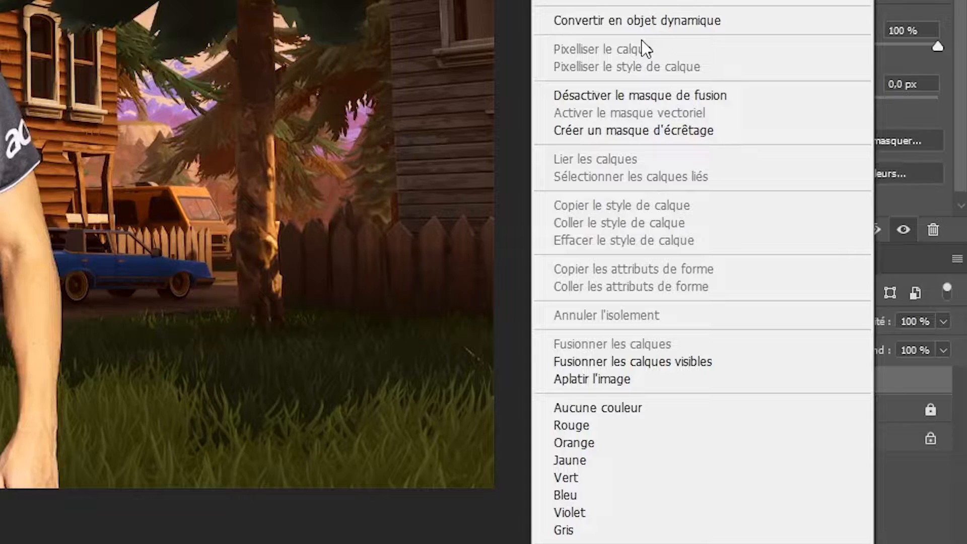
{"action": "left_click", "coordinate": [639, 23]}
{"action": "key", "text": "ctrl+t"}
{"action": "left_click_drag", "start_coordinate": [522, 134], "coordinate": [578, 107]}
{"action": "left_click_drag", "start_coordinate": [448, 204], "coordinate": [454, 231]}
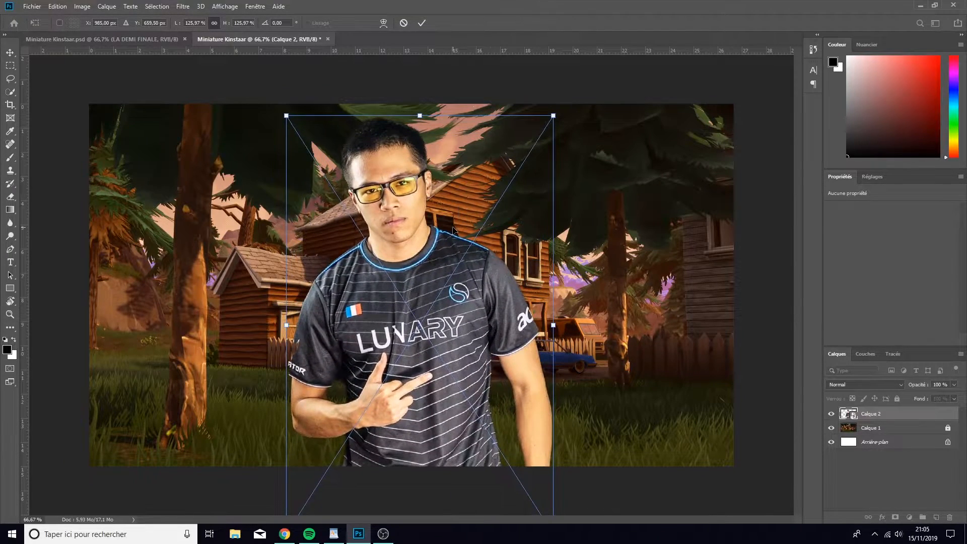
{"action": "key", "text": "Return"}
Move the player cutout slightly to the right with the Move tool
{"action": "key", "text": "w"}
{"action": "left_click", "coordinate": [11, 53]}
{"action": "left_click_drag", "start_coordinate": [410, 277], "coordinate": [417, 278]}
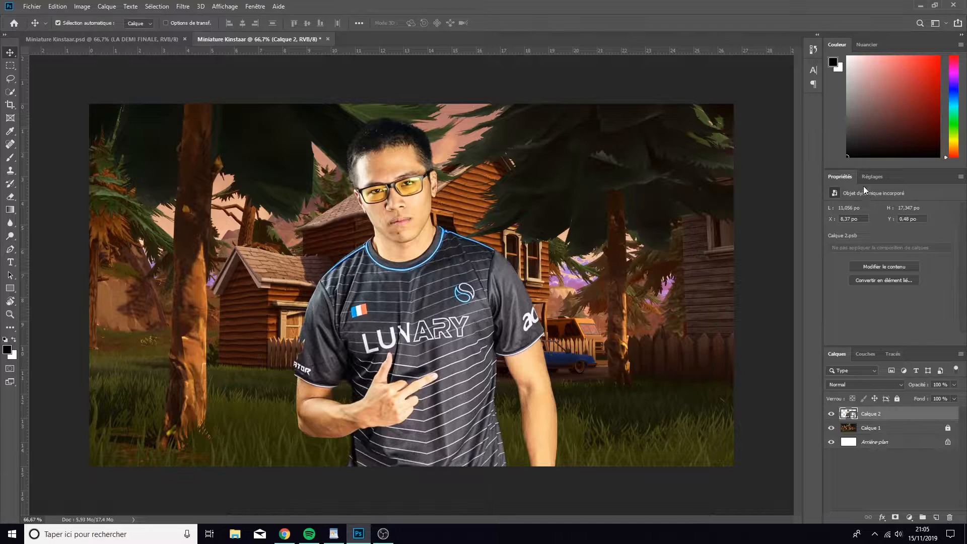
Add a Color Balance adjustment clipped to the player and shift its midtones towards cyan, about -24
{"action": "left_click", "coordinate": [872, 176]}
{"action": "left_click", "coordinate": [865, 204]}
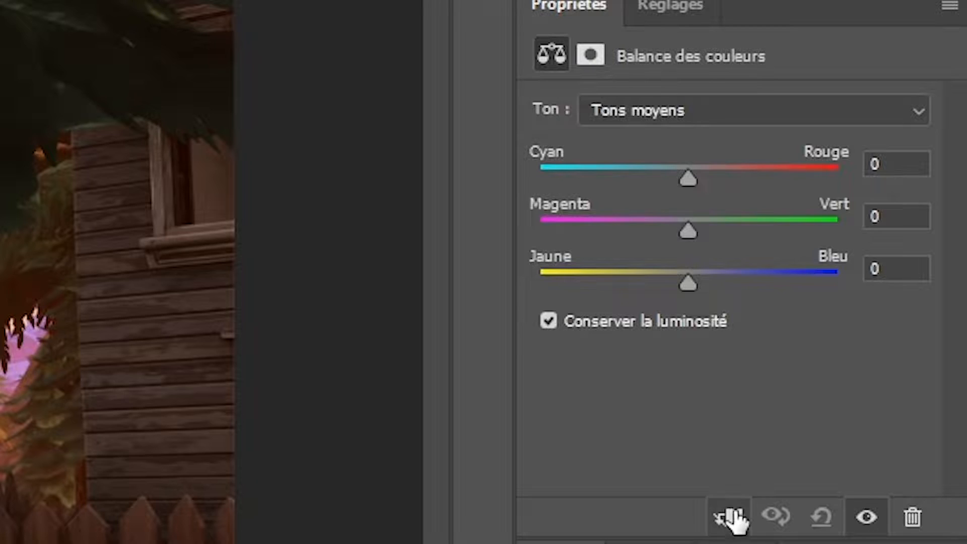
{"action": "left_click", "coordinate": [732, 519]}
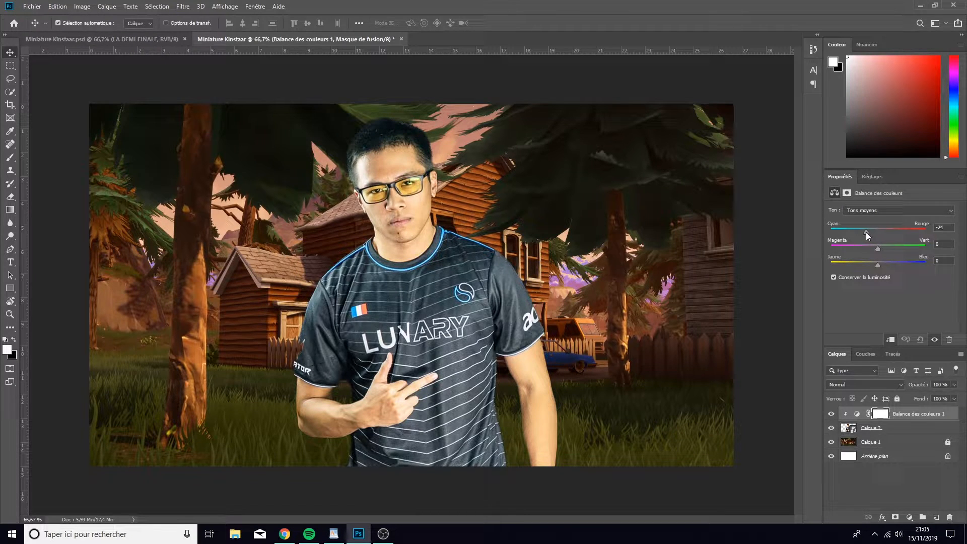
{"action": "left_click_drag", "start_coordinate": [867, 233], "coordinate": [865, 233]}
Add a Curves adjustment clipped directly above the player layer and bend the RGB curve into an S-shape for more contrast
{"action": "left_click", "coordinate": [897, 429]}
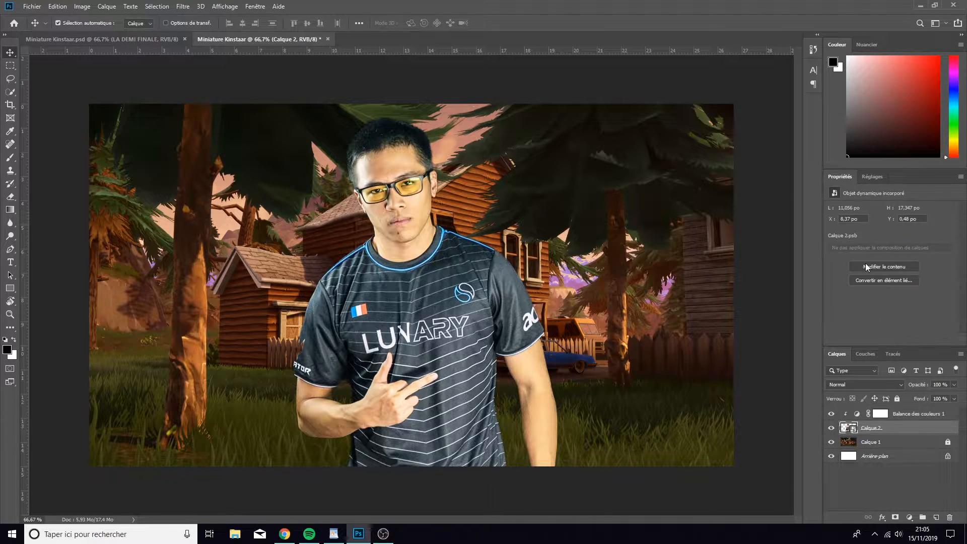
{"action": "left_click", "coordinate": [870, 178]}
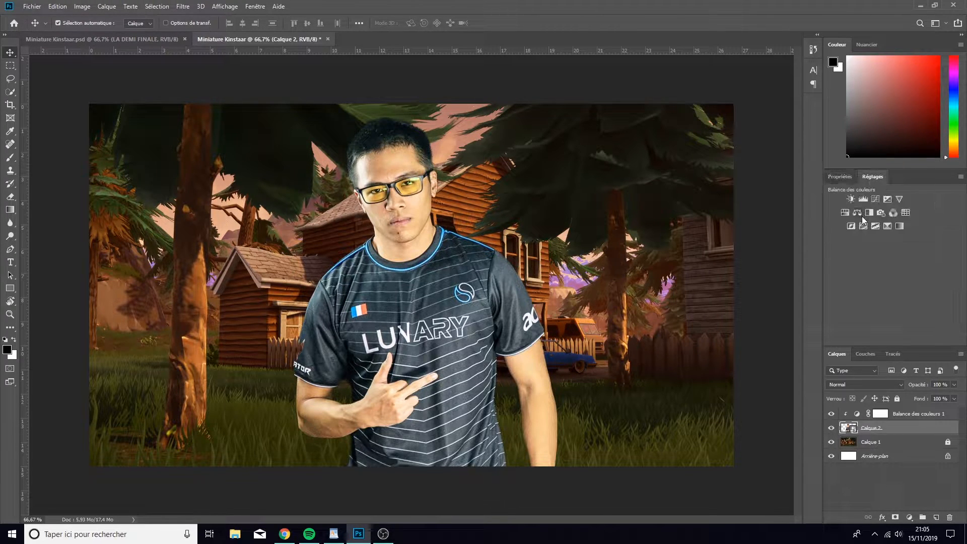
{"action": "left_click", "coordinate": [761, 100]}
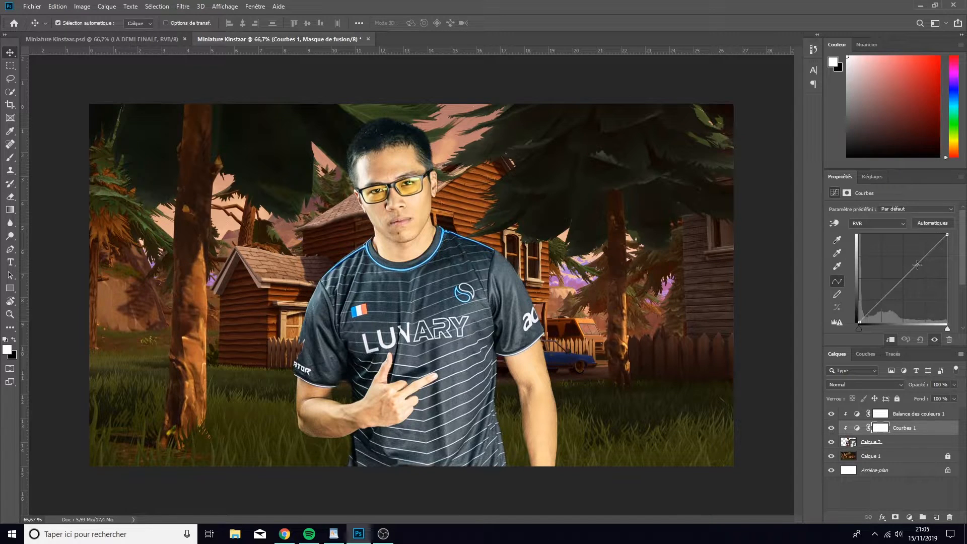
{"action": "left_click_drag", "start_coordinate": [918, 264], "coordinate": [902, 280]}
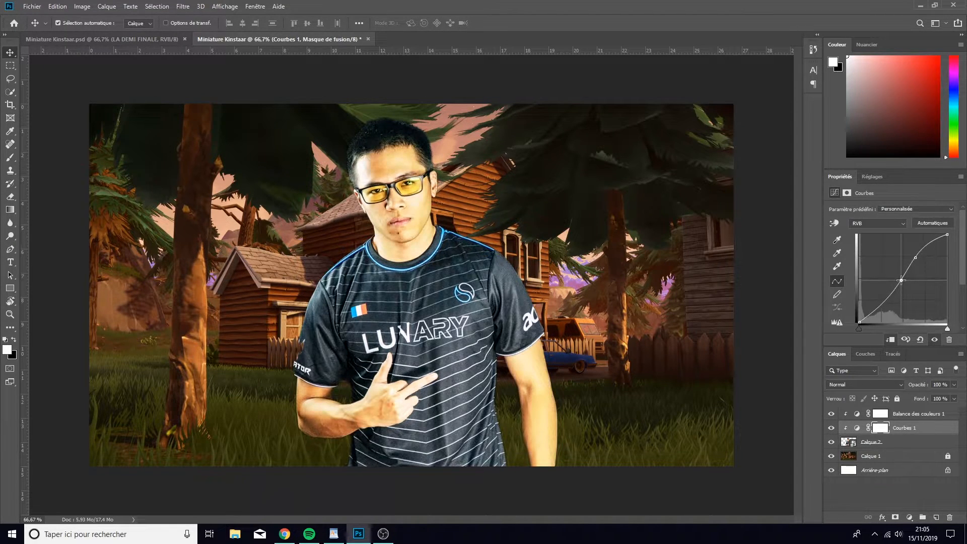
Open the blending options of the player layer Calque 2 and add a drop shadow
{"action": "left_click", "coordinate": [929, 444]}
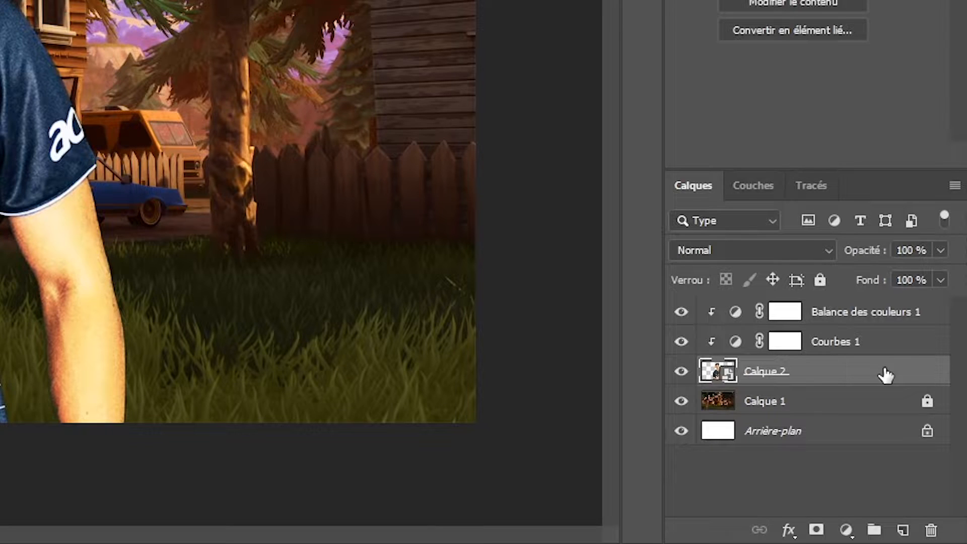
{"action": "double_click", "coordinate": [886, 375]}
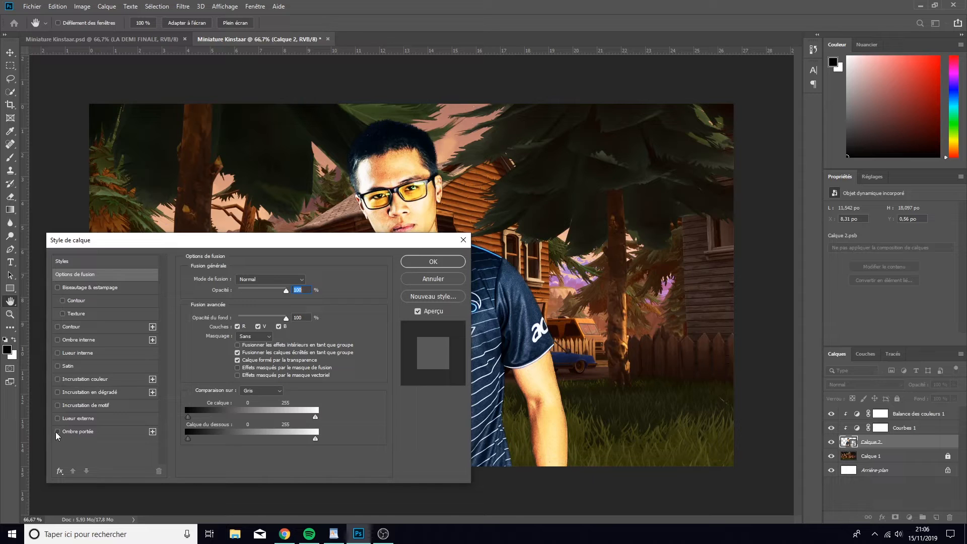
{"action": "left_click", "coordinate": [58, 432]}
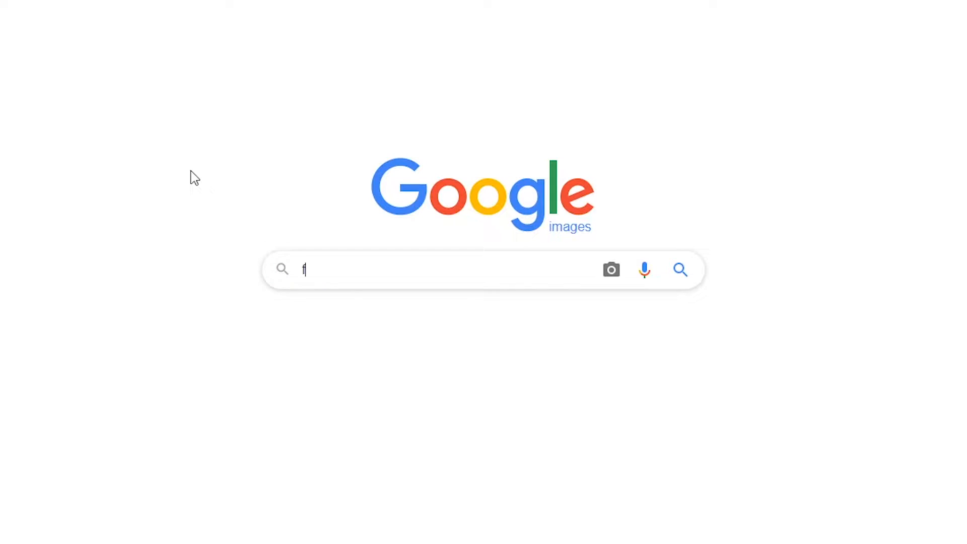
Search Google Images for "fortnite lama skin" and restrict the results to transparent images
{"action": "type", "text": "ortnite lama skin"}
{"action": "key", "text": "Return"}
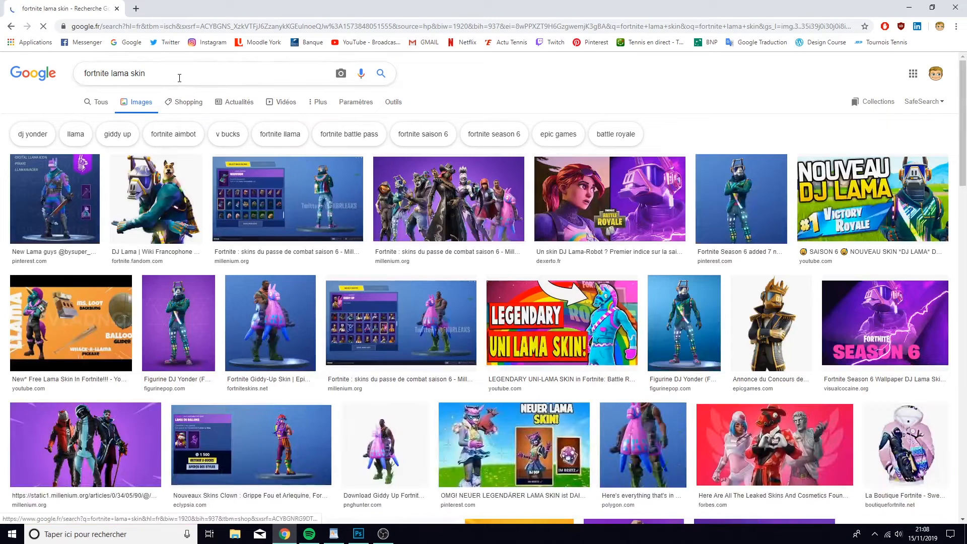
{"action": "left_click", "coordinate": [393, 101]}
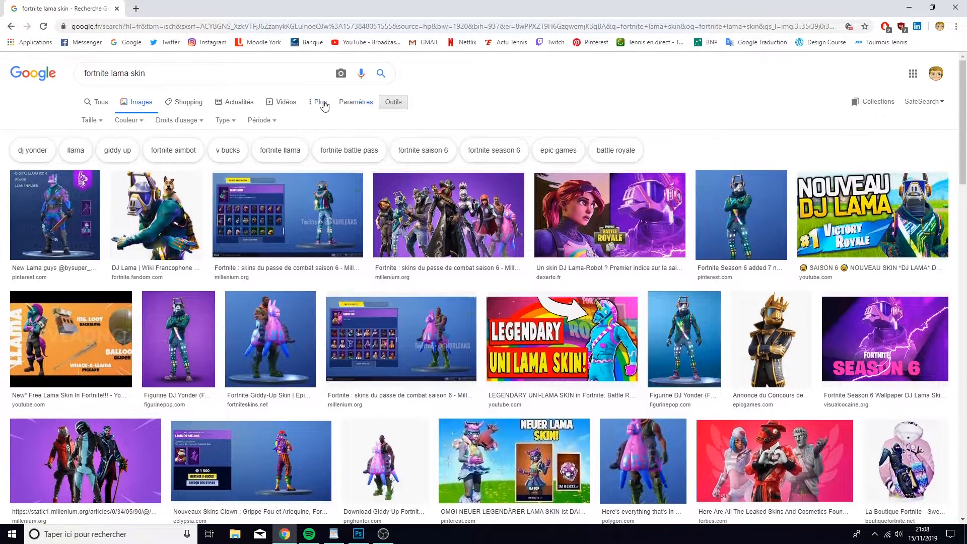
{"action": "left_click", "coordinate": [135, 122]}
{"action": "left_click", "coordinate": [124, 167]}
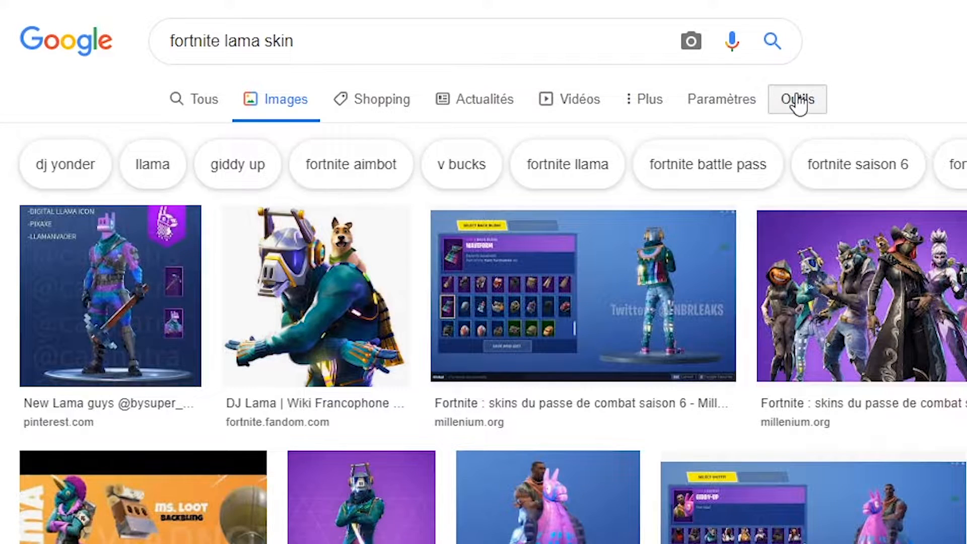
{"action": "left_click", "coordinate": [799, 99]}
{"action": "left_click", "coordinate": [250, 141]}
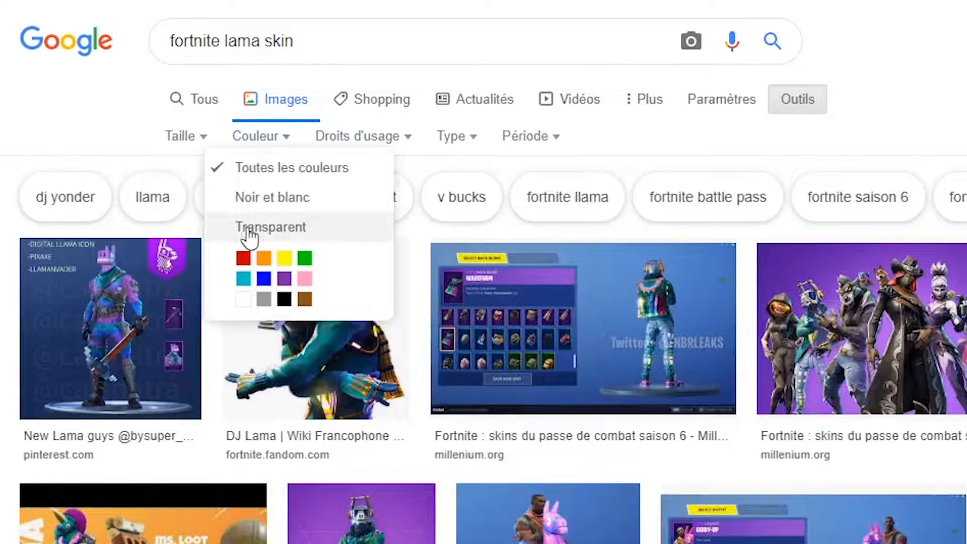
{"action": "left_click", "coordinate": [249, 230]}
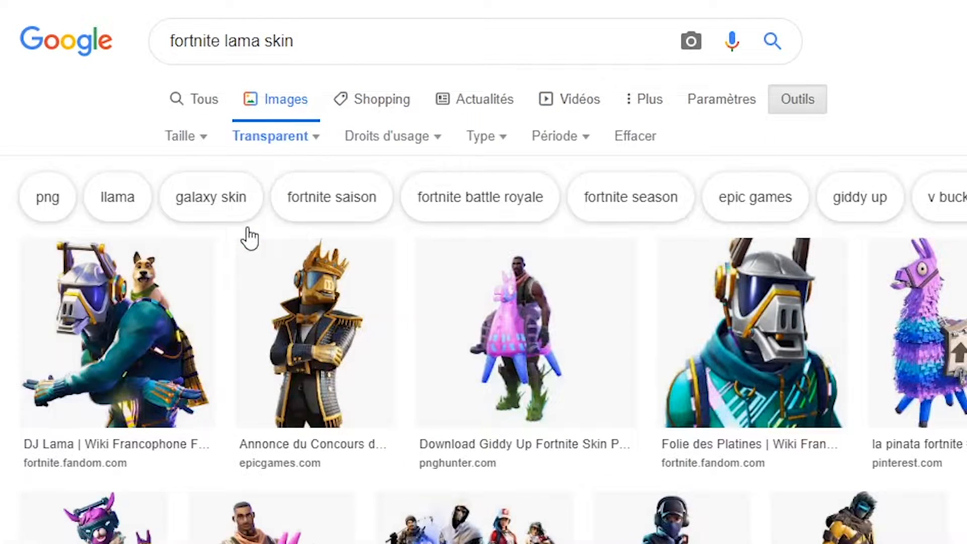
Save the Fortnite Giddy-Up skin image as "giddy-up-featured (1).png" in the Skins folder
{"action": "right_click", "coordinate": [321, 222]}
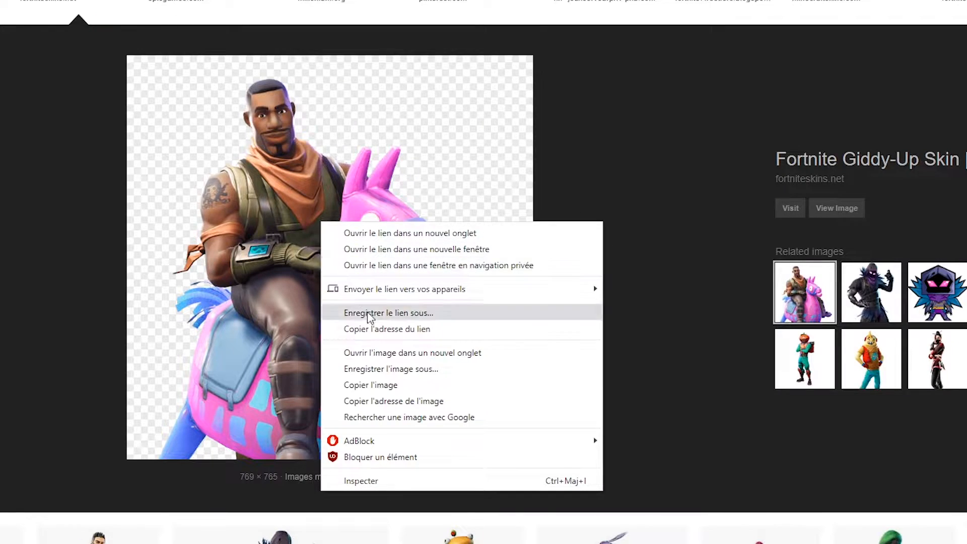
{"action": "left_click", "coordinate": [394, 368]}
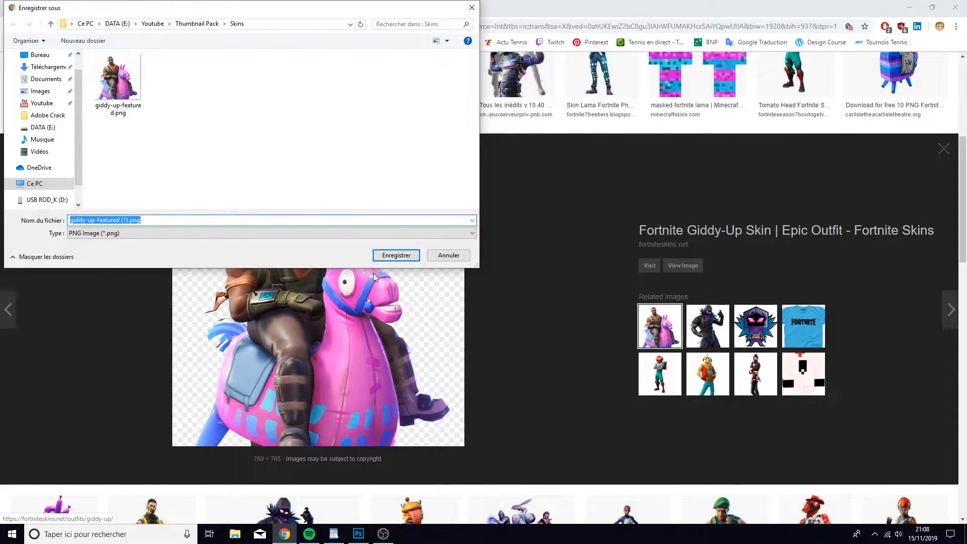
{"action": "left_click", "coordinate": [406, 255]}
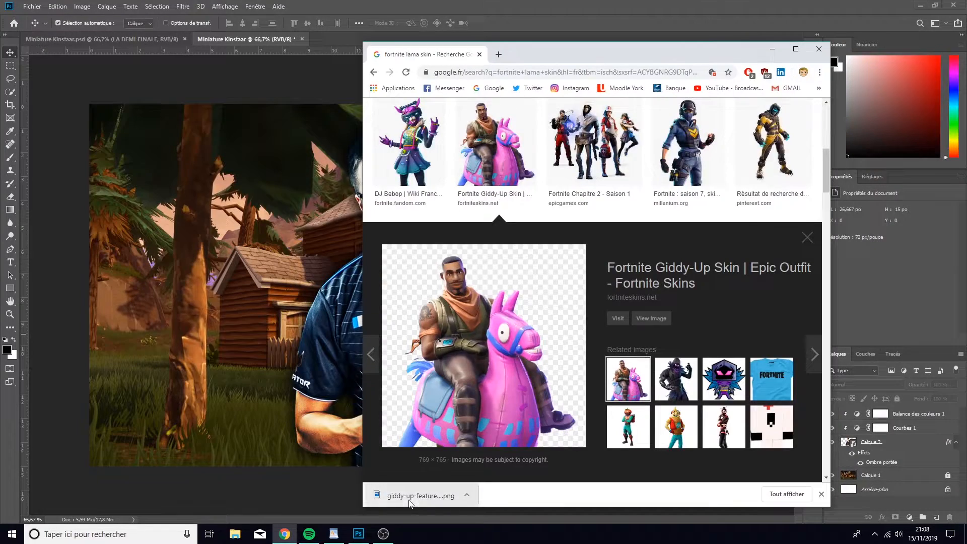
Place the downloaded giddy-up PNG into the Photoshop thumbnail, enlarging it and shifting it over the canvas's left half
{"action": "left_click_drag", "start_coordinate": [409, 500], "coordinate": [256, 340]}
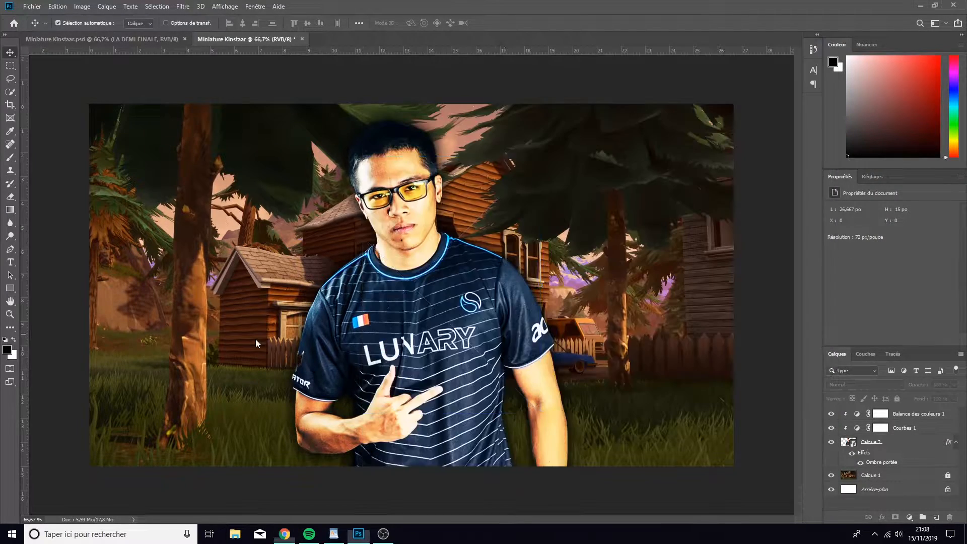
{"action": "left_click_drag", "start_coordinate": [420, 320], "coordinate": [343, 314]}
{"action": "left_click_drag", "start_coordinate": [464, 408], "coordinate": [520, 464]}
{"action": "key", "text": "Return"}
Mirror the Giddy-Up skin horizontally and transform it to sit lower and farther left beside the player
{"action": "left_click", "coordinate": [59, 7]}
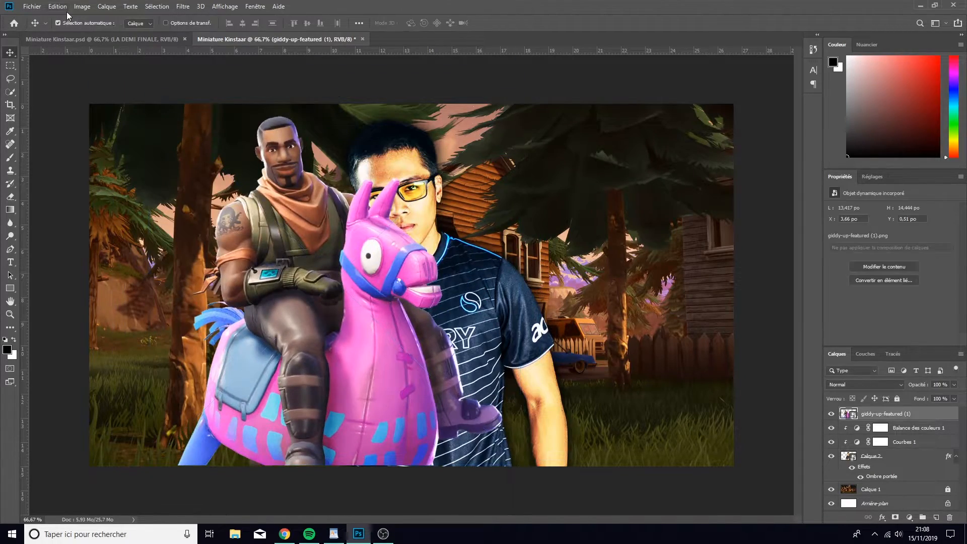
{"action": "mouse_move", "coordinate": [134, 236]}
{"action": "left_click", "coordinate": [267, 351]}
{"action": "key", "text": "ctrl+t"}
{"action": "left_click_drag", "start_coordinate": [267, 352], "coordinate": [207, 381]}
{"action": "left_click_drag", "start_coordinate": [456, 121], "coordinate": [416, 91]}
{"action": "key", "text": "Return"}
Move the Giddy-Up skin layer beneath the player layer and give it a drop shadow
{"action": "left_click_drag", "start_coordinate": [918, 414], "coordinate": [918, 479]}
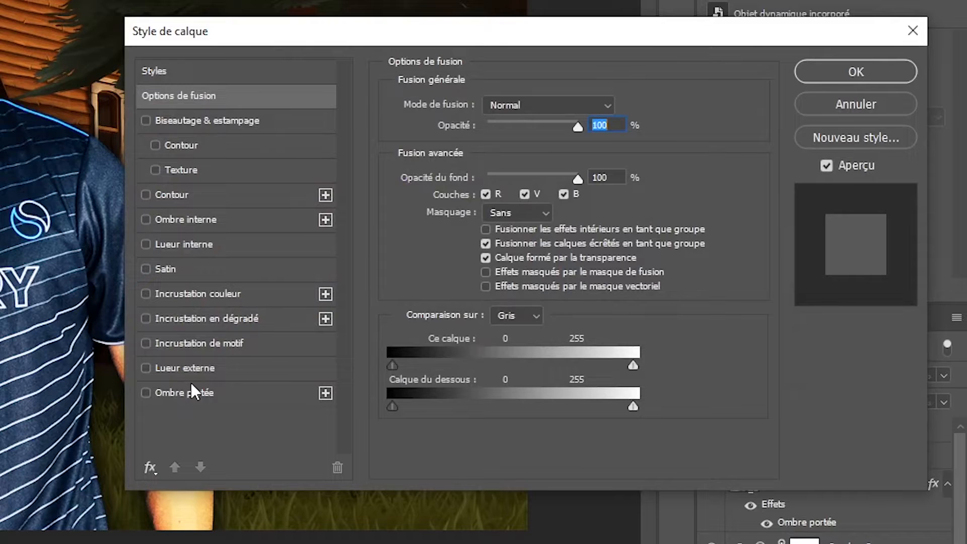
{"action": "left_click", "coordinate": [183, 395]}
{"action": "left_click", "coordinate": [854, 71]}
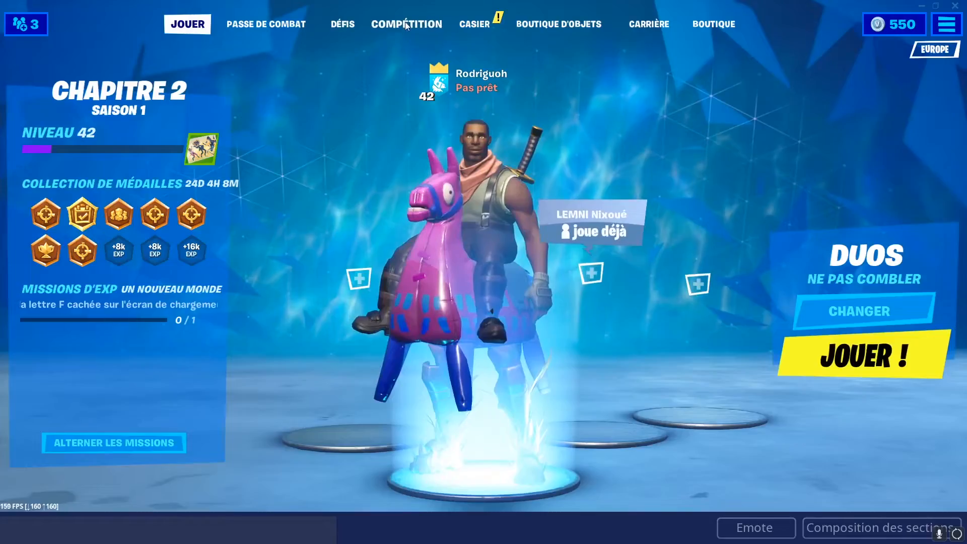
Switch to Fortnite, browse the competition events to the Coupe Cash Solo card and capture that card as a screenshot
{"action": "left_click", "coordinate": [405, 24]}
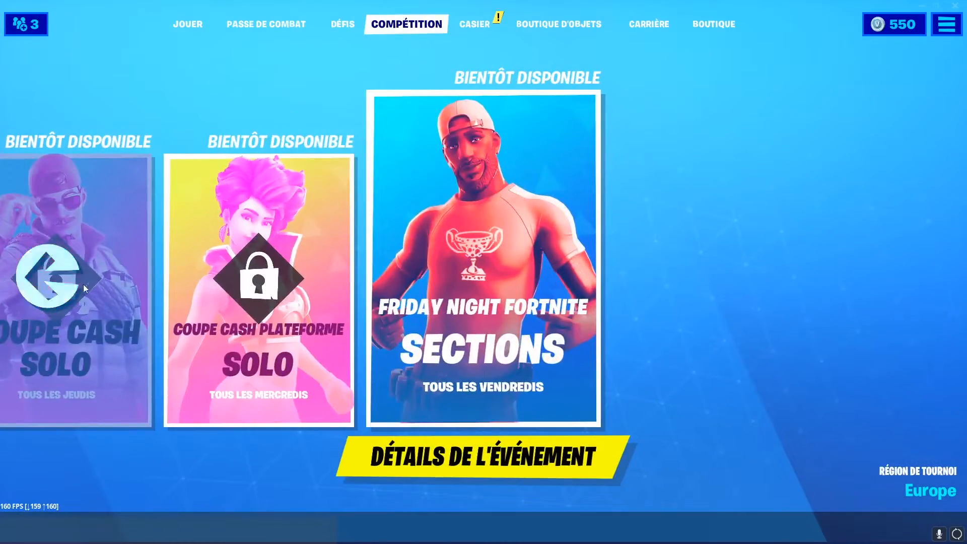
{"action": "left_click", "coordinate": [80, 284]}
{"action": "left_click", "coordinate": [74, 283]}
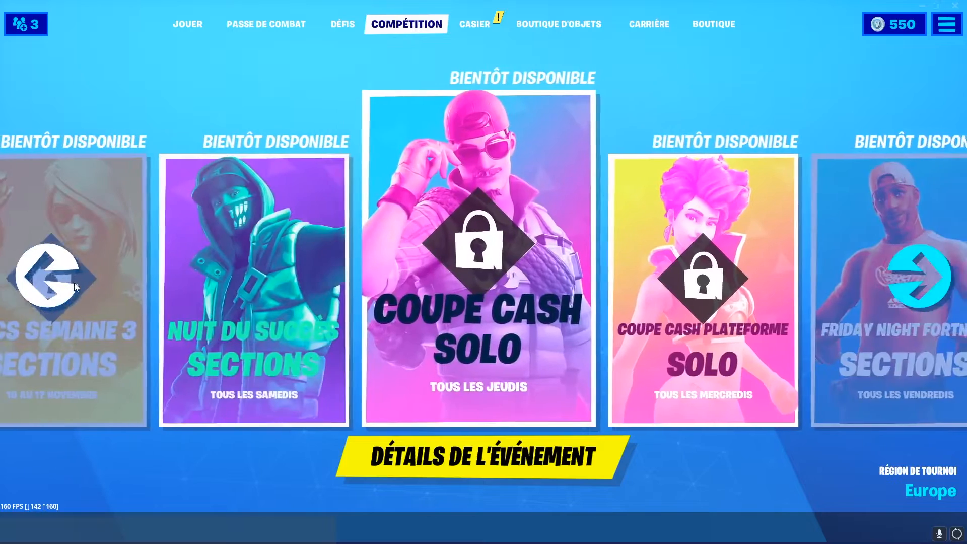
{"action": "left_click_drag", "start_coordinate": [363, 91], "coordinate": [600, 425]}
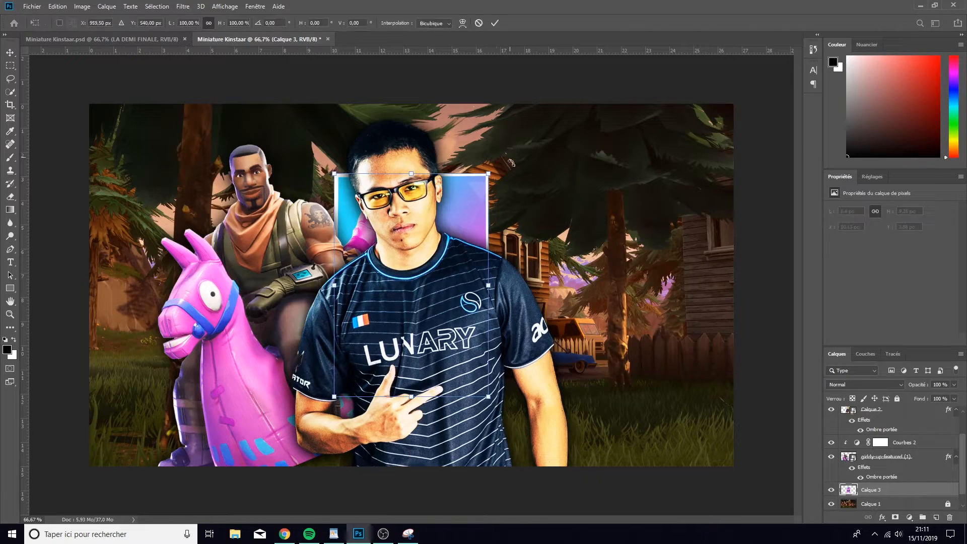
Enlarge the Coupe Cash Solo card on Calque 3, tilt it clockwise and position it behind the player's right side
{"action": "left_click_drag", "start_coordinate": [513, 161], "coordinate": [607, 223]}
{"action": "left_click_drag", "start_coordinate": [671, 166], "coordinate": [681, 156]}
{"action": "left_click_drag", "start_coordinate": [629, 201], "coordinate": [643, 194]}
{"action": "key", "text": "Return"}
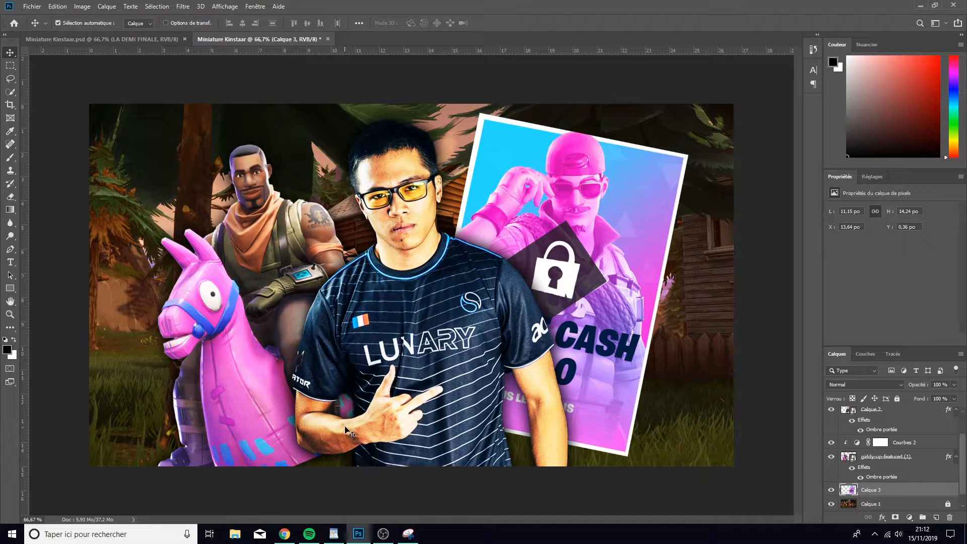
Search Google Images for transparent "top 1 fortnite" pictures and save the #1 Victory Royale banner PNG
{"action": "type", "text": "top 1 for"}
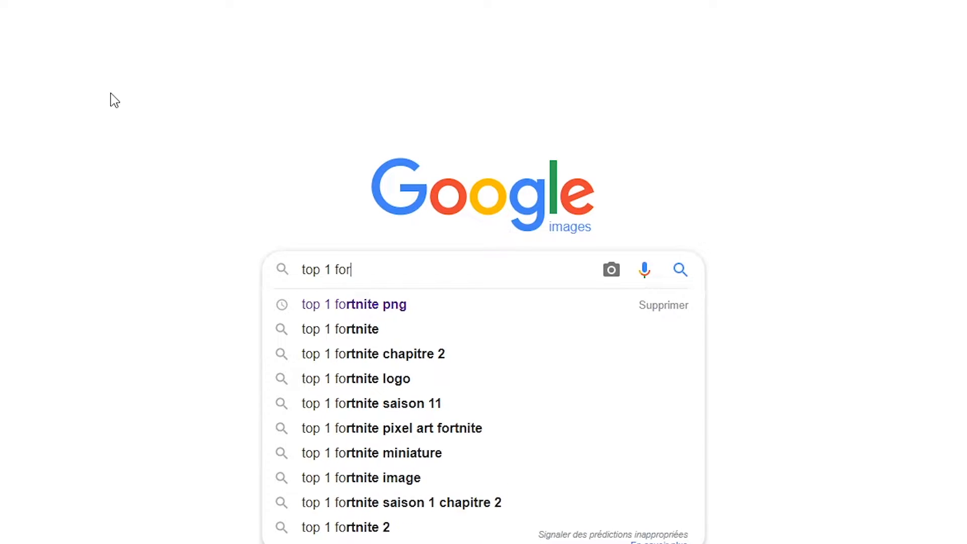
{"action": "type", "text": "tnite"}
{"action": "key", "text": "Return"}
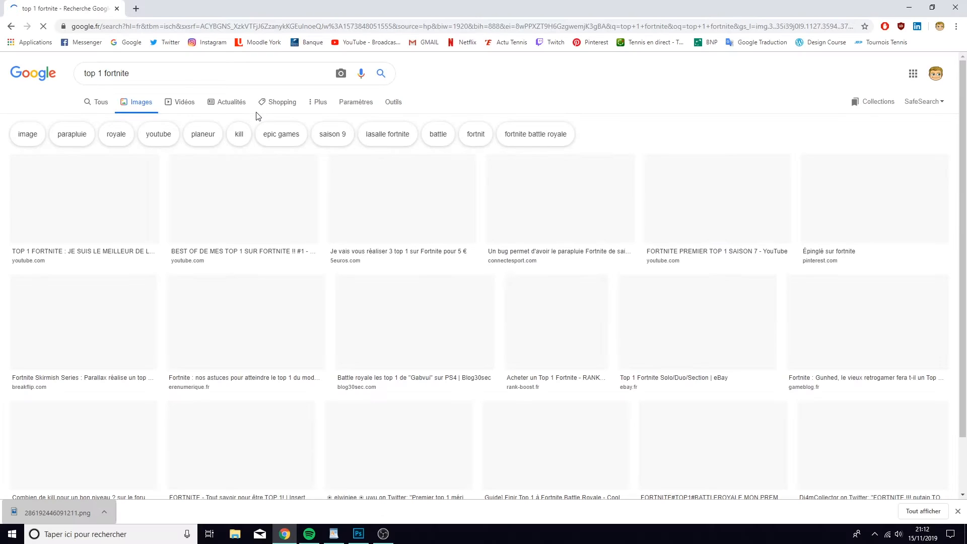
{"action": "left_click", "coordinate": [392, 102]}
{"action": "left_click", "coordinate": [115, 124]}
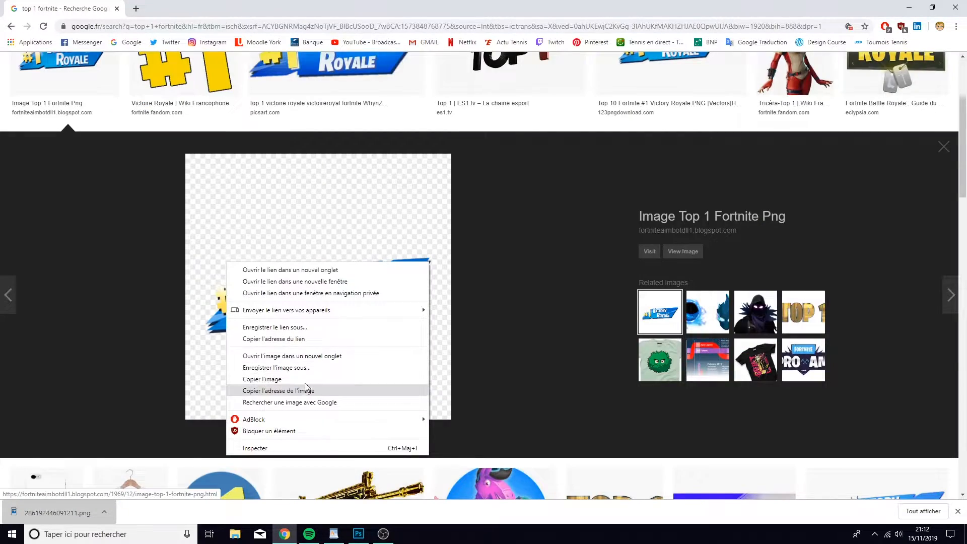
{"action": "left_click", "coordinate": [311, 372]}
{"action": "key", "text": "Return"}
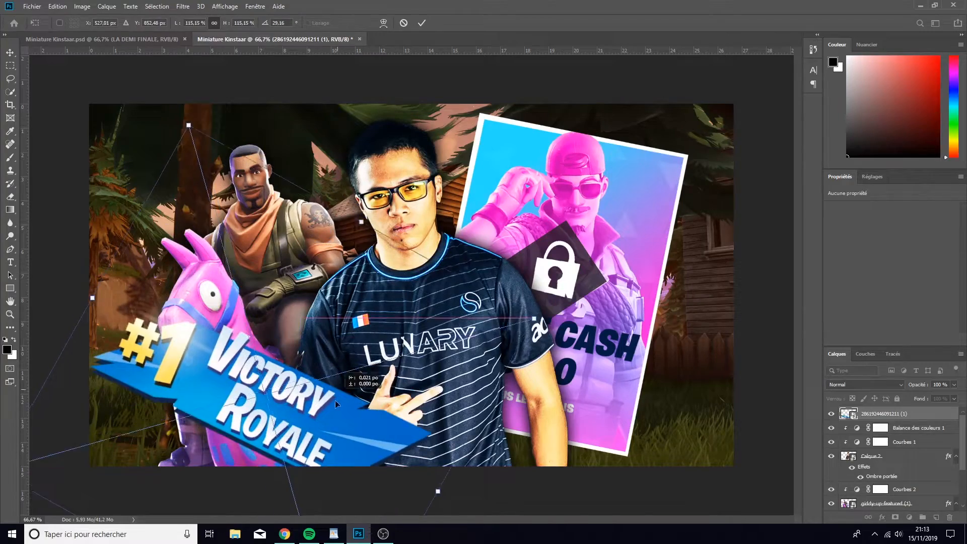
Place the Victory Royale banner over the canvas's lower-left corner and add a rotated copy in the upper-left corner
{"action": "left_click_drag", "start_coordinate": [336, 403], "coordinate": [422, 279]}
{"action": "key", "text": "Return"}
{"action": "key", "text": "ctrl+t"}
{"action": "left_click_drag", "start_coordinate": [562, 168], "coordinate": [393, 48]}
{"action": "left_click_drag", "start_coordinate": [607, 379], "coordinate": [526, 245]}
{"action": "left_click_drag", "start_coordinate": [445, 204], "coordinate": [421, 200]}
{"action": "left_click_drag", "start_coordinate": [373, 185], "coordinate": [356, 182]}
{"action": "left_click_drag", "start_coordinate": [418, 227], "coordinate": [218, 139]}
{"action": "key", "text": "Return"}
Duplicate the Victory Royale banner again, then rotate and resize the copy so it runs off the upper-right corner
{"action": "left_click_drag", "start_coordinate": [242, 417], "coordinate": [486, 263]}
{"action": "key", "text": "ctrl+t"}
{"action": "left_click_drag", "start_coordinate": [746, 186], "coordinate": [757, 240]}
{"action": "left_click_drag", "start_coordinate": [748, 243], "coordinate": [687, 243]}
{"action": "left_click_drag", "start_coordinate": [489, 281], "coordinate": [733, 225]}
{"action": "key", "text": "Return"}
Refine the size and angle of the Victory Royale banners in the canvas corners with Transform
{"action": "left_click", "coordinate": [177, 151]}
{"action": "key", "text": "ctrl+t"}
{"action": "key", "text": "ctrl+minus"}
{"action": "left_click_drag", "start_coordinate": [254, 77], "coordinate": [280, 56]}
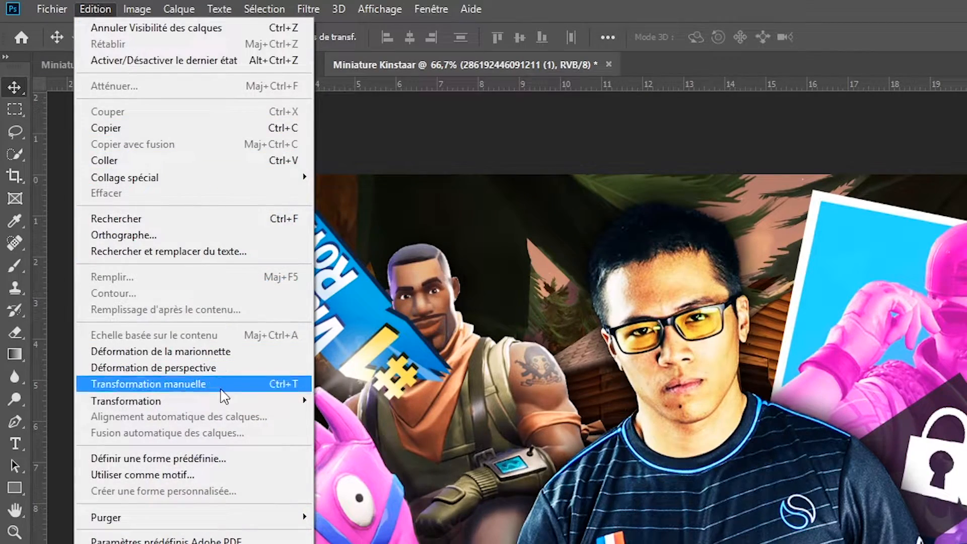
{"action": "mouse_move", "coordinate": [231, 409]}
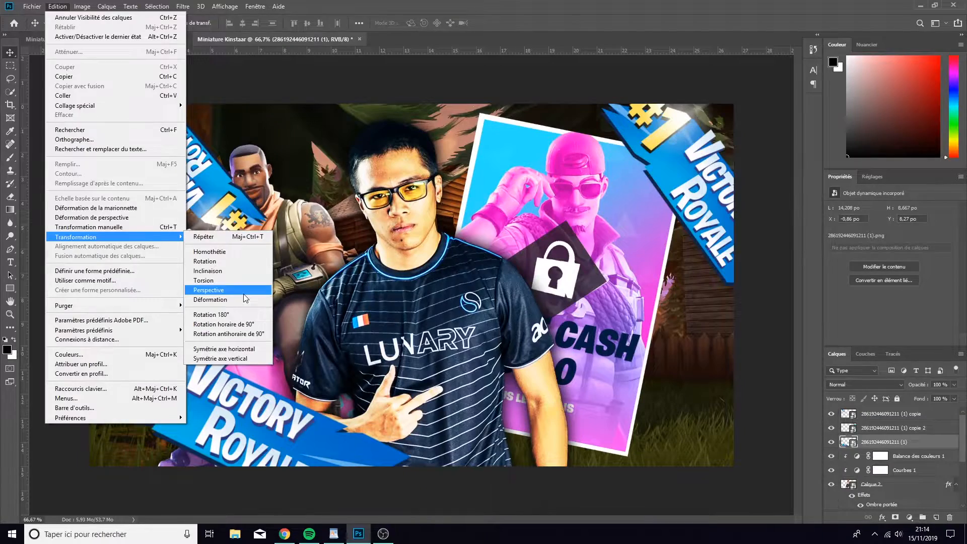
{"action": "left_click", "coordinate": [408, 496]}
{"action": "left_click_drag", "start_coordinate": [515, 334], "coordinate": [553, 294]}
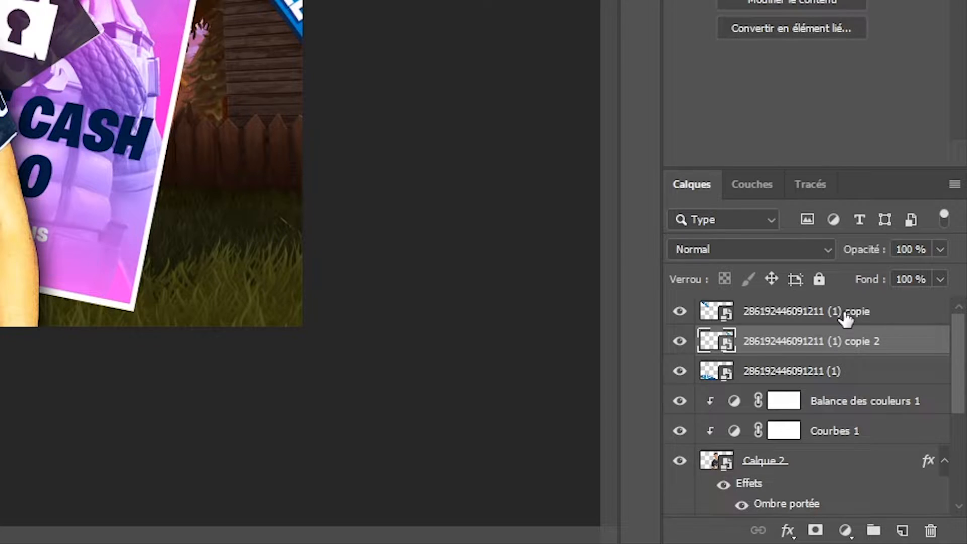
Move the upper-left banner copy's layer beneath the Giddy-Up skin, directly above Calque 3
{"action": "left_click_drag", "start_coordinate": [910, 415], "coordinate": [912, 427]}
{"action": "left_click_drag", "start_coordinate": [849, 340], "coordinate": [863, 476]}
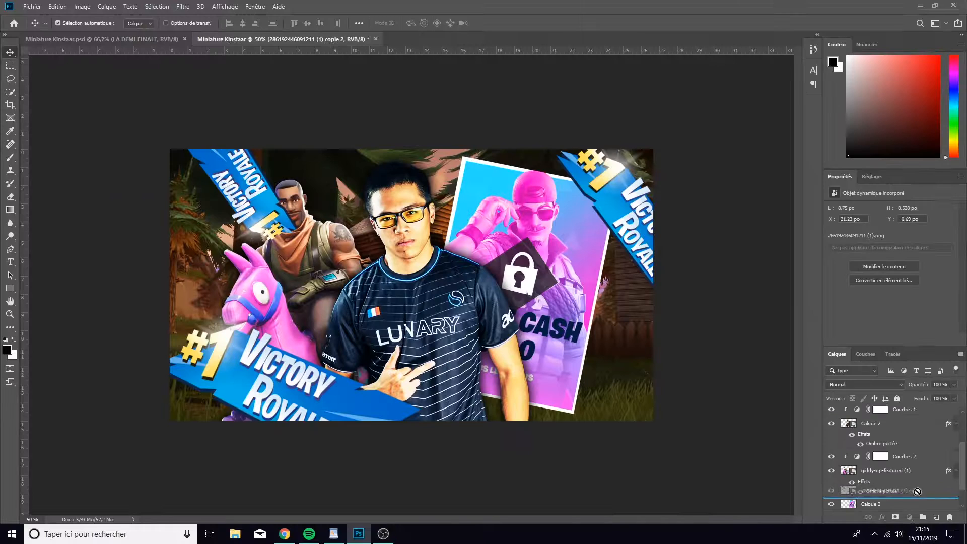
{"action": "left_click_drag", "start_coordinate": [917, 491], "coordinate": [918, 492]}
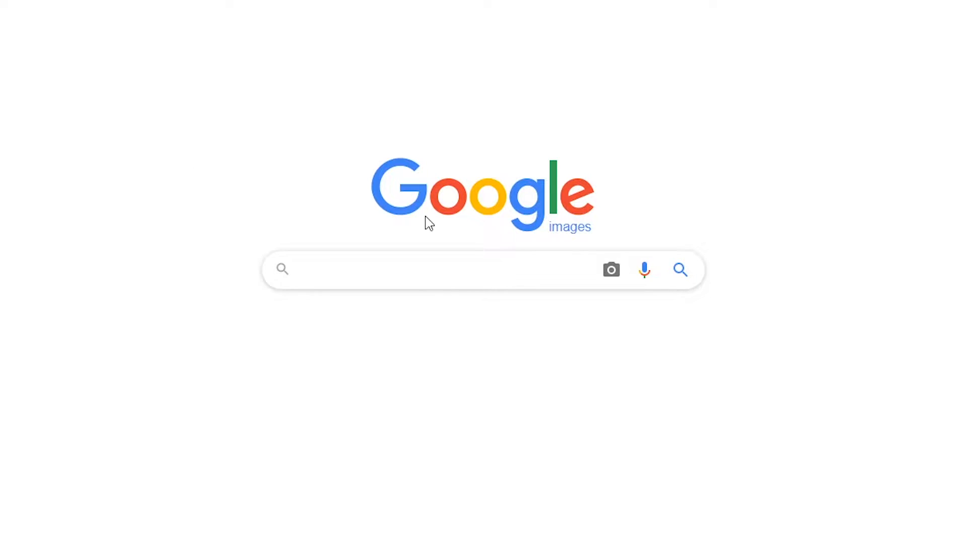
Search Google Images for "electric stock" and copy the "4k Electric Lighting Energy Animation" lightning image
{"action": "type", "text": "ele"}
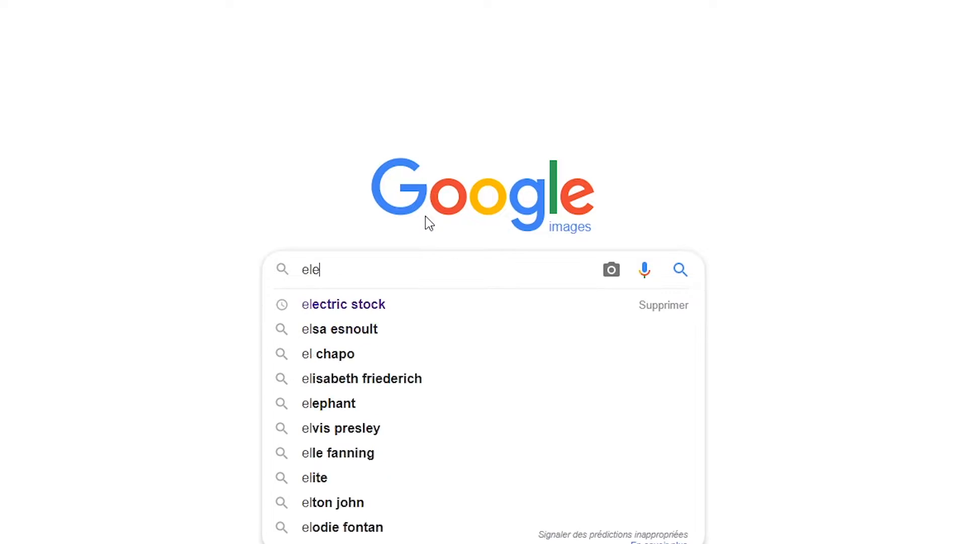
{"action": "type", "text": "ctric stock"}
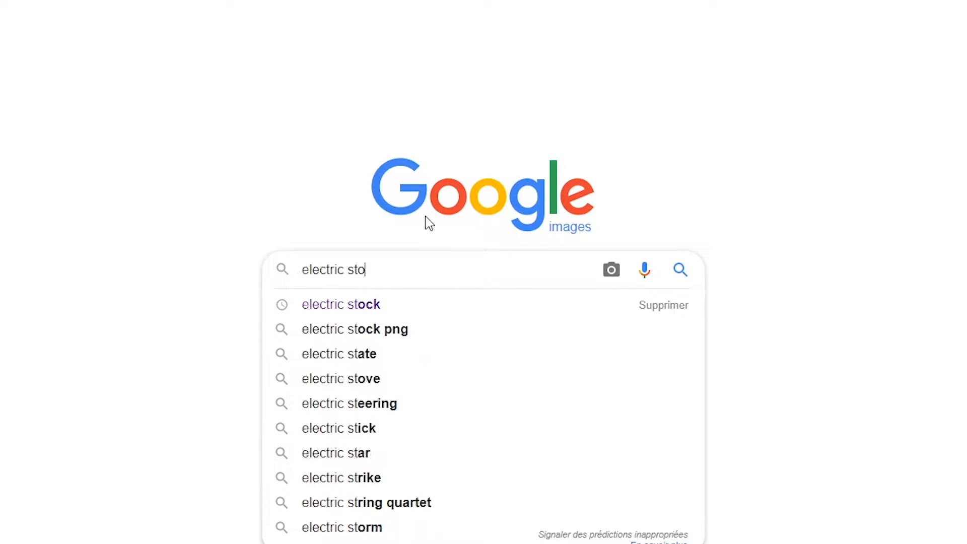
{"action": "key", "text": "Return"}
{"action": "left_click", "coordinate": [107, 195]}
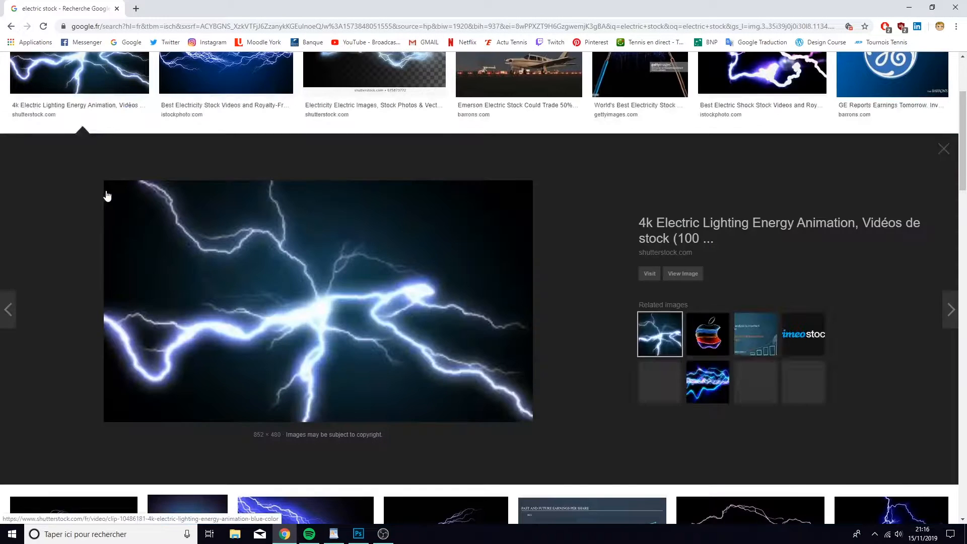
{"action": "right_click", "coordinate": [371, 267]}
{"action": "left_click", "coordinate": [446, 390]}
Paste the lightning image into the Photoshop thumbnail, enlarge it to about 142 % and rotate it about 95°
{"action": "key", "text": "alt+Tab"}
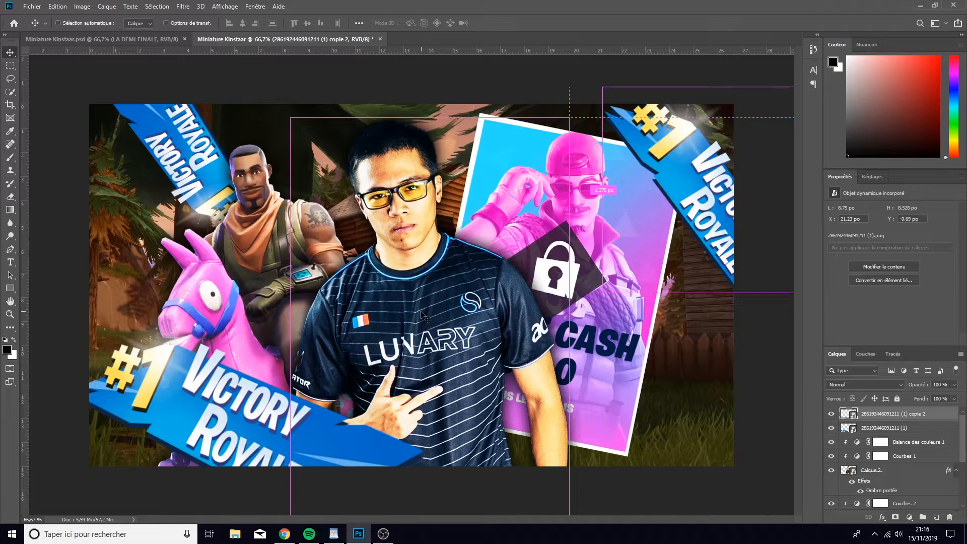
{"action": "key", "text": "ctrl+v"}
{"action": "key", "text": "ctrl+t"}
{"action": "left_click_drag", "start_coordinate": [559, 243], "coordinate": [449, 441]}
{"action": "left_click_drag", "start_coordinate": [478, 434], "coordinate": [507, 497]}
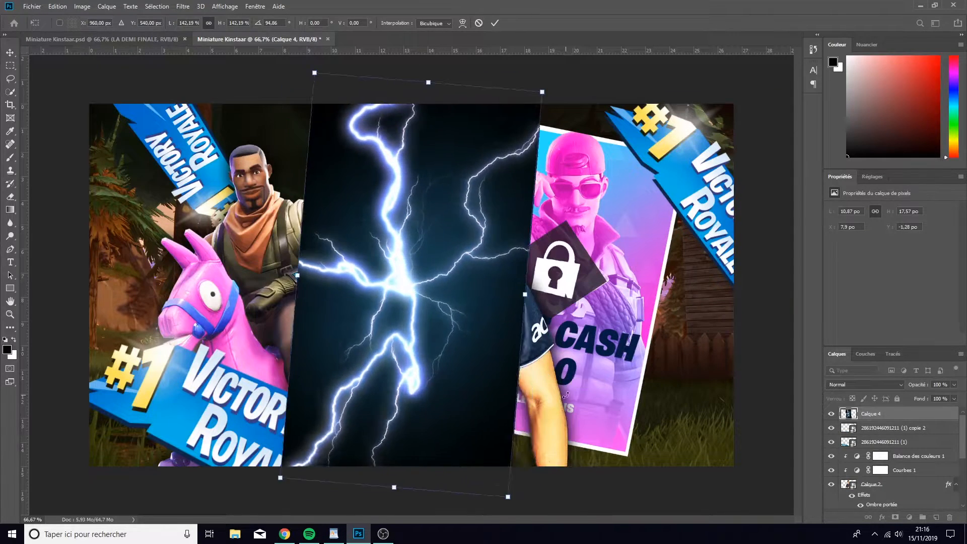
Move the lightning over the right edge of the Coupe Cash card and set its blending mode to Eclaircir
{"action": "left_click_drag", "start_coordinate": [454, 358], "coordinate": [693, 373]}
{"action": "key", "text": "Return"}
{"action": "left_click", "coordinate": [856, 384]}
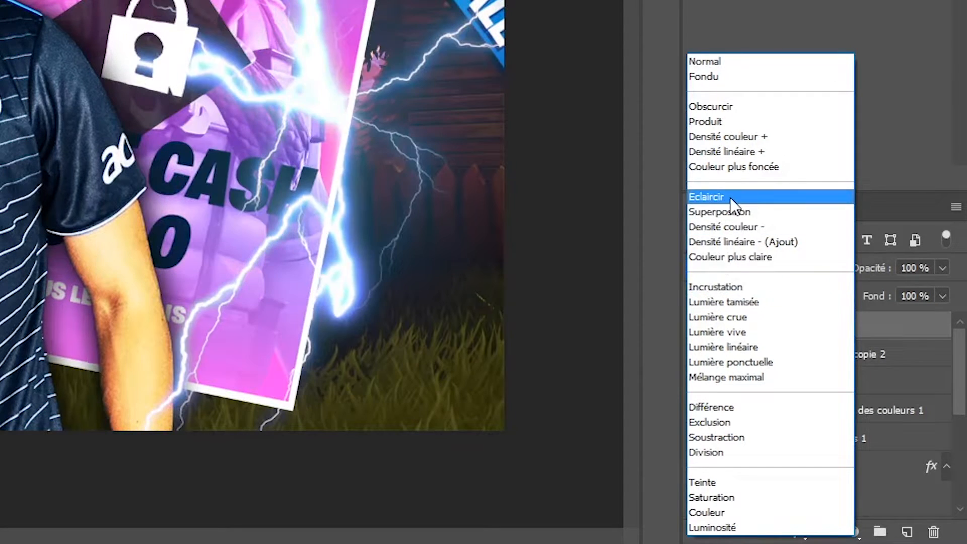
{"action": "left_click", "coordinate": [731, 198]}
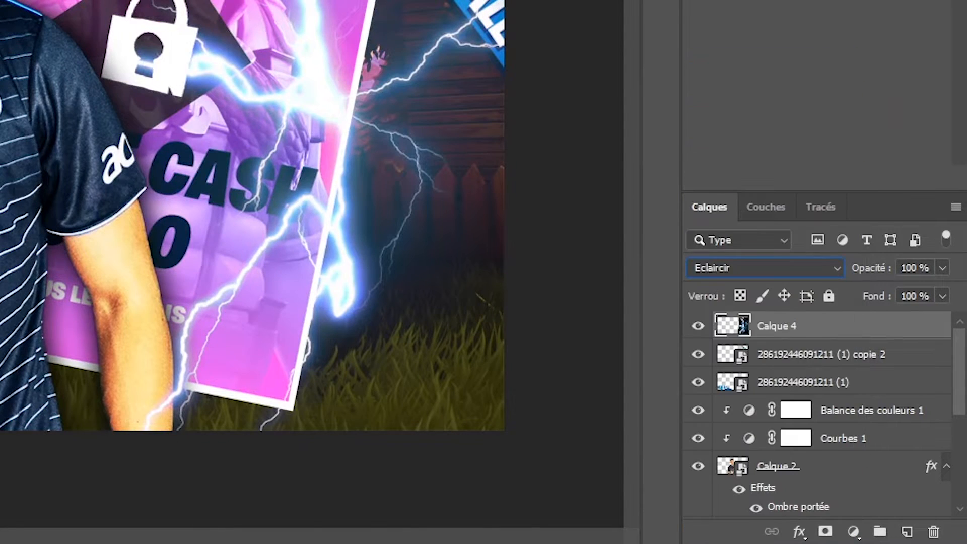
Duplicate the Calque 4 lightning, rotate the copy and place it along the lower-left edge of the thumbnail
{"action": "left_click_drag", "start_coordinate": [906, 418], "coordinate": [937, 518]}
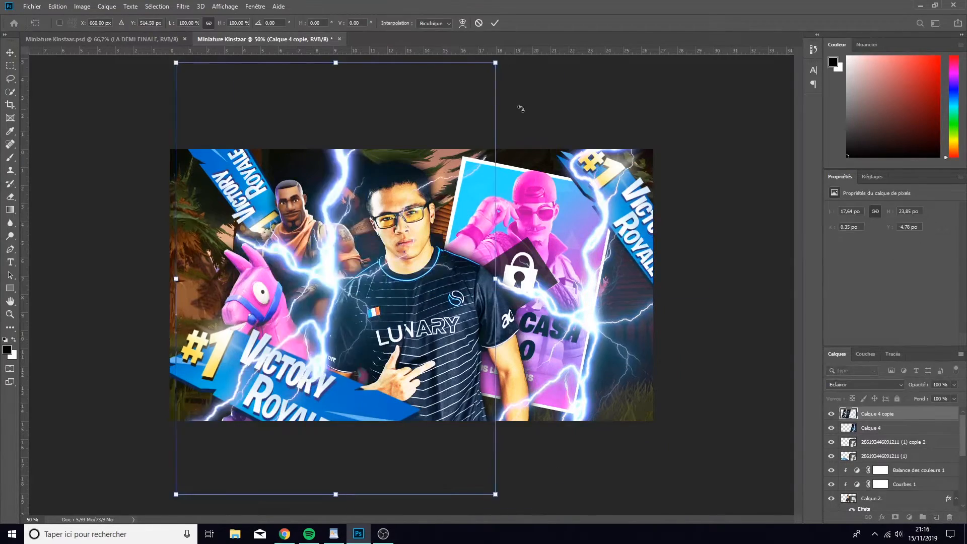
{"action": "left_click_drag", "start_coordinate": [521, 107], "coordinate": [403, 472]}
{"action": "left_click_drag", "start_coordinate": [378, 302], "coordinate": [236, 379]}
{"action": "key", "text": "Return"}
{"action": "key", "text": "ctrl+plus"}
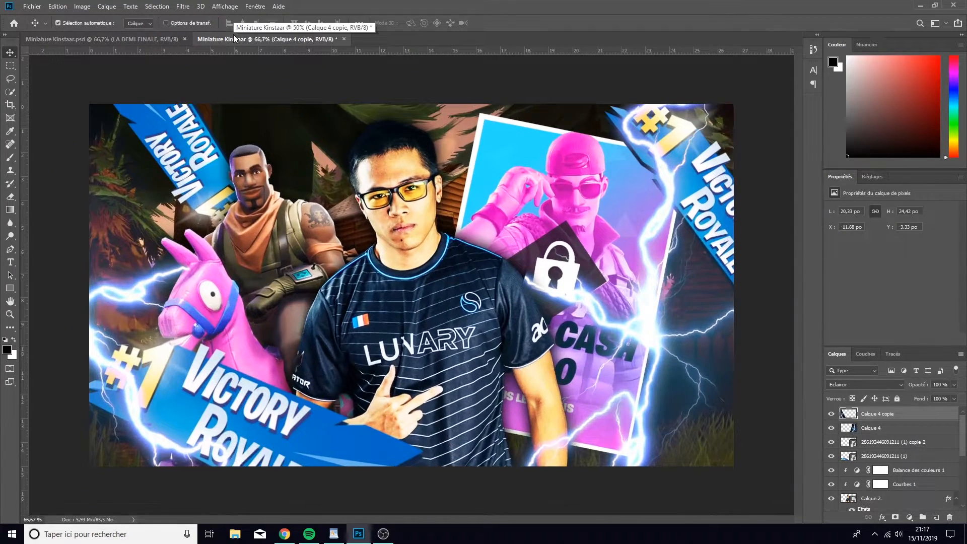
Open Notepad, resize its window and write the title "ON DÉTRUIT LES DEMI-FINALES POUR SE QUALIFIER"
{"action": "left_click", "coordinate": [174, 534]}
{"action": "type", "text": "note"}
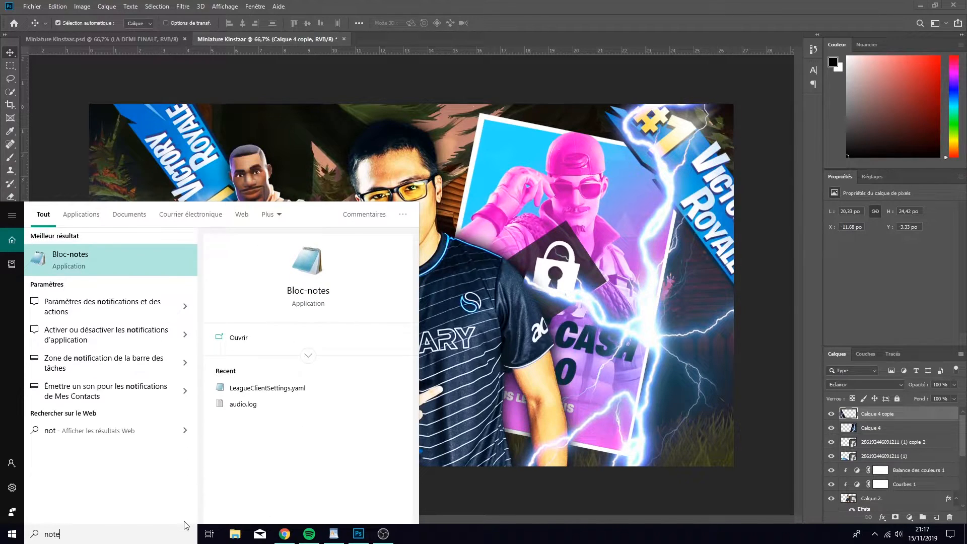
{"action": "key", "text": "Return"}
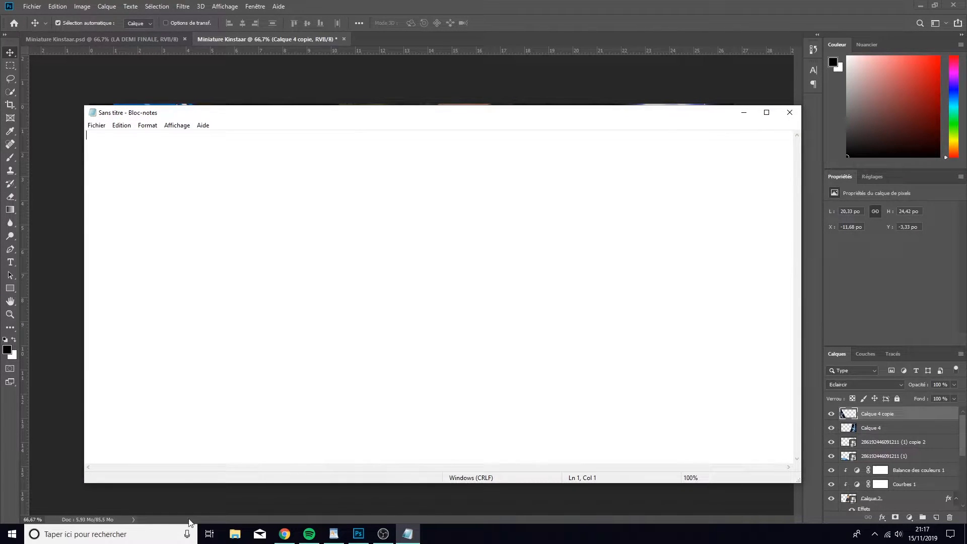
{"action": "left_click_drag", "start_coordinate": [803, 295], "coordinate": [497, 296]}
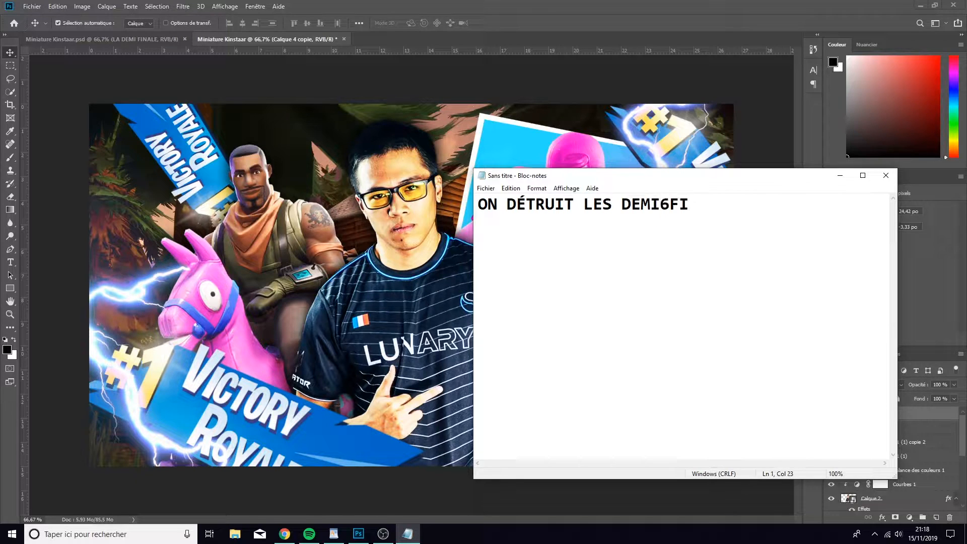
{"action": "type", "text": "SE QUALIFIER"}
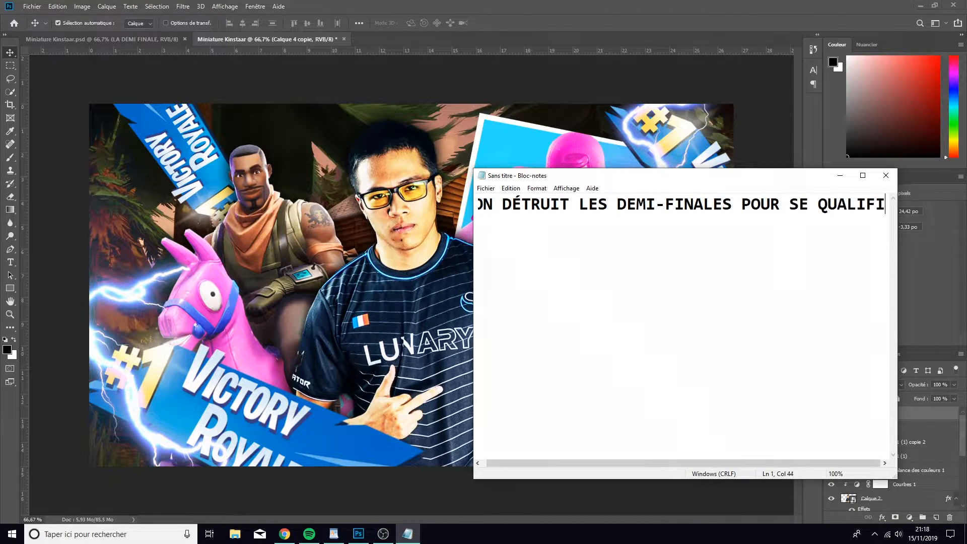
{"action": "left_click_drag", "start_coordinate": [655, 175], "coordinate": [525, 181]}
{"action": "left_click_drag", "start_coordinate": [768, 253], "coordinate": [829, 243]}
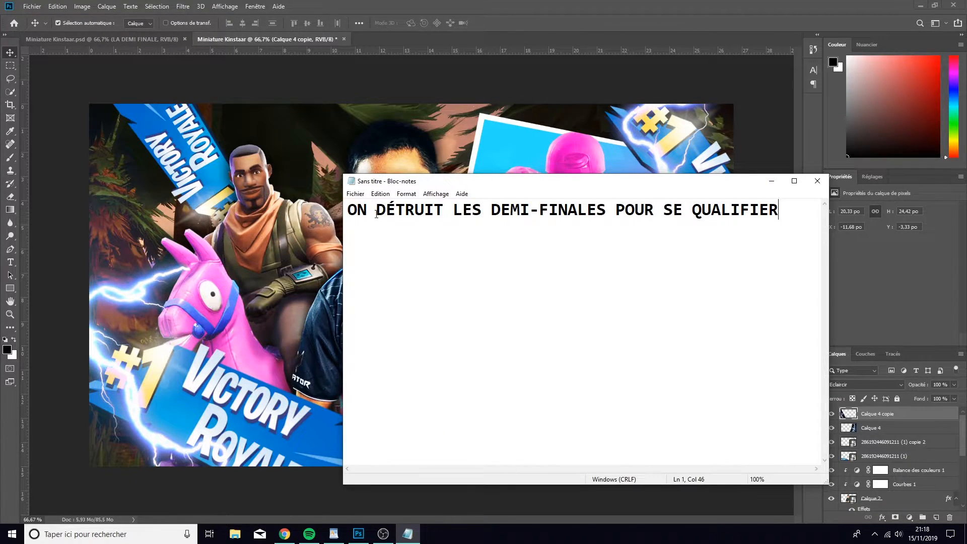
{"action": "left_click_drag", "start_coordinate": [377, 214], "coordinate": [438, 210]}
{"action": "left_click_drag", "start_coordinate": [376, 211], "coordinate": [445, 211]}
{"action": "left_click", "coordinate": [504, 231]}
{"action": "left_click_drag", "start_coordinate": [386, 213], "coordinate": [440, 210]}
{"action": "left_click_drag", "start_coordinate": [376, 211], "coordinate": [445, 210]}
Add separate white text layers "ON", "DÉTRUIT" and "LES DEMI-FINALES" to the thumbnail, placing the last beneath the first two
{"action": "type", "text": "ON"}
{"action": "left_click", "coordinate": [330, 314]}
{"action": "type", "text": "D"}
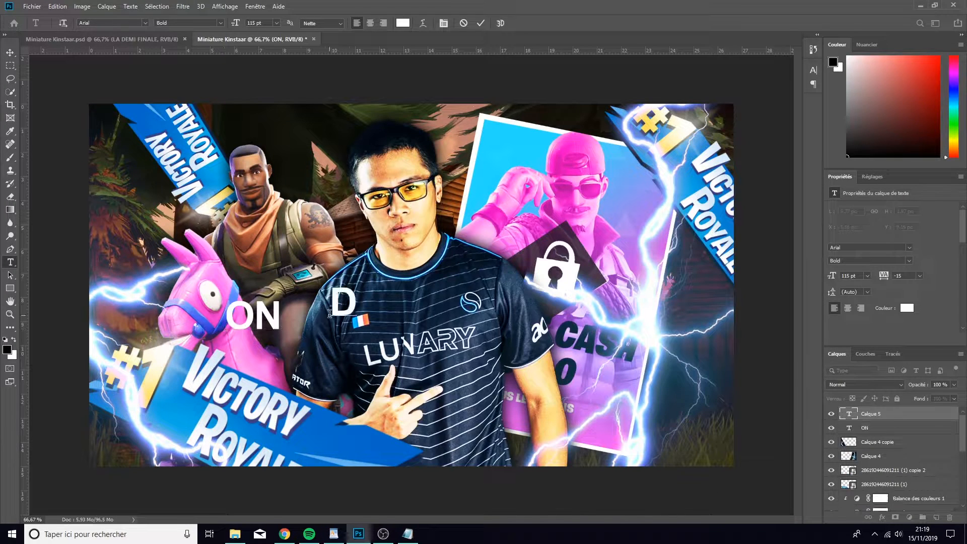
{"action": "type", "text": "ÉTRUIT"}
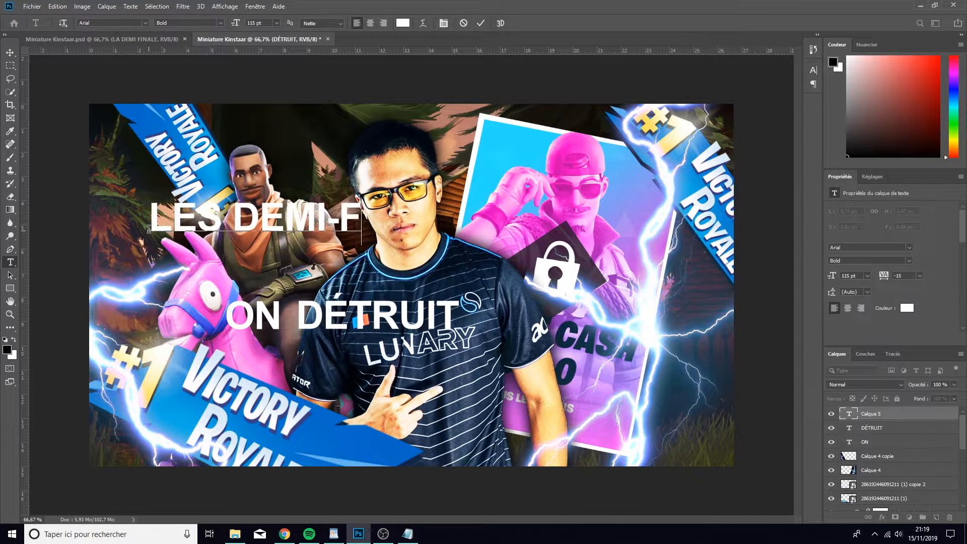
{"action": "type", "text": "INALES"}
{"action": "left_click", "coordinate": [9, 53]}
{"action": "left_click_drag", "start_coordinate": [345, 225], "coordinate": [420, 364]}
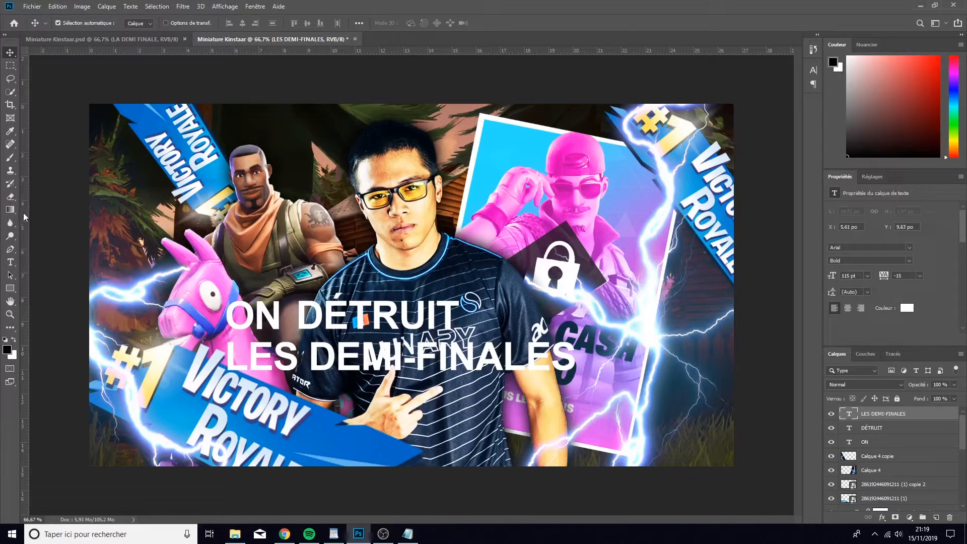
Add a "POUR SE QUALIFIER" text layer and align it beneath the LES DEMI-FINALES line
{"action": "left_click", "coordinate": [10, 262]}
{"action": "left_click", "coordinate": [232, 416]}
{"action": "type", "text": "POUR SE QUALIFIER"}
{"action": "left_click", "coordinate": [10, 52]}
{"action": "left_click_drag", "start_coordinate": [241, 393], "coordinate": [234, 390]}
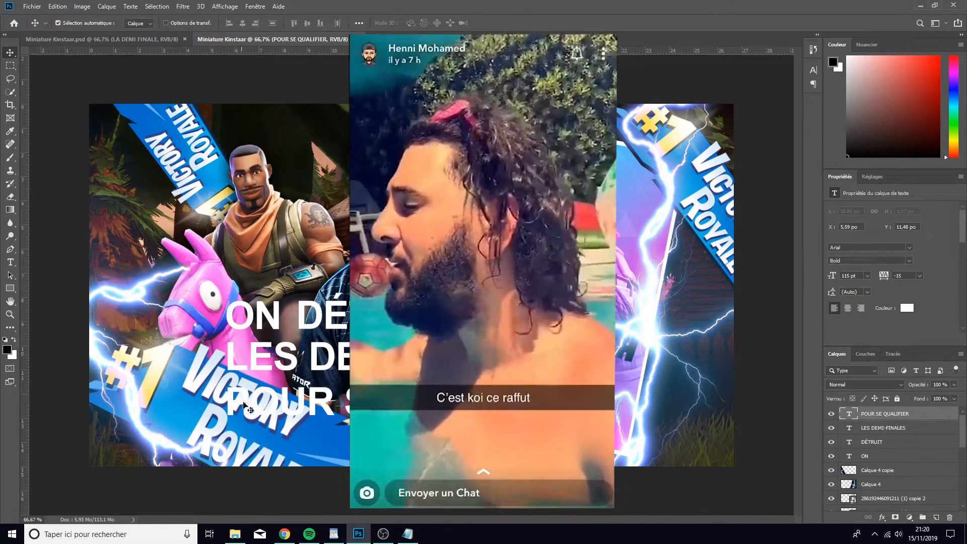
Try to install Burbank Big Condensed Black.ttf from the download search results, declining to replace the existing font
{"action": "left_click", "coordinate": [235, 534]}
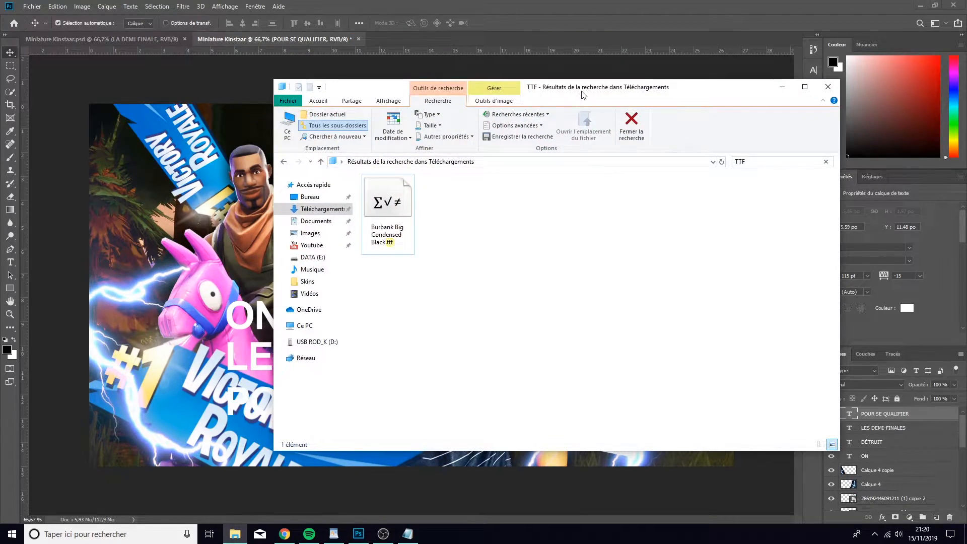
{"action": "left_click_drag", "start_coordinate": [583, 95], "coordinate": [465, 112]}
{"action": "double_click", "coordinate": [268, 229]}
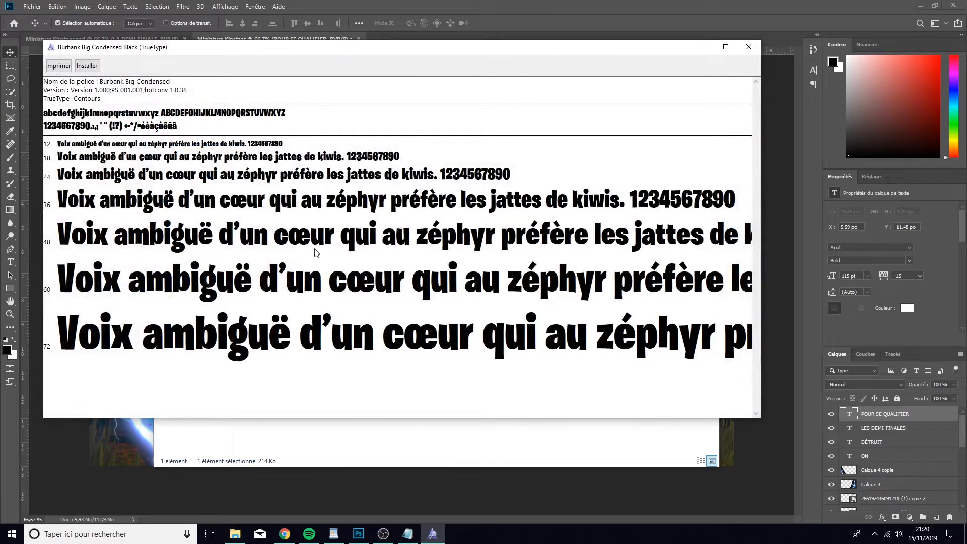
{"action": "left_click", "coordinate": [86, 67]}
{"action": "left_click_drag", "start_coordinate": [447, 217], "coordinate": [336, 167]}
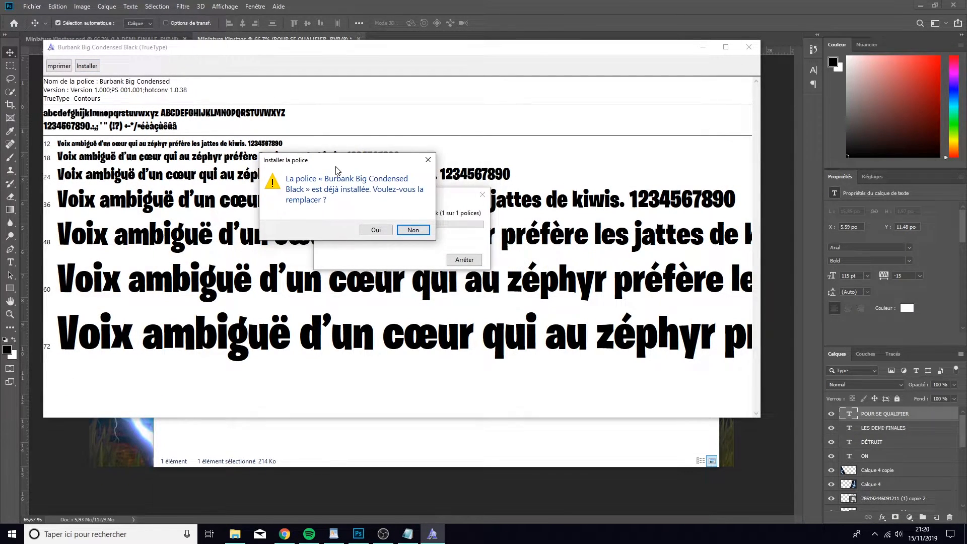
{"action": "left_click", "coordinate": [406, 231]}
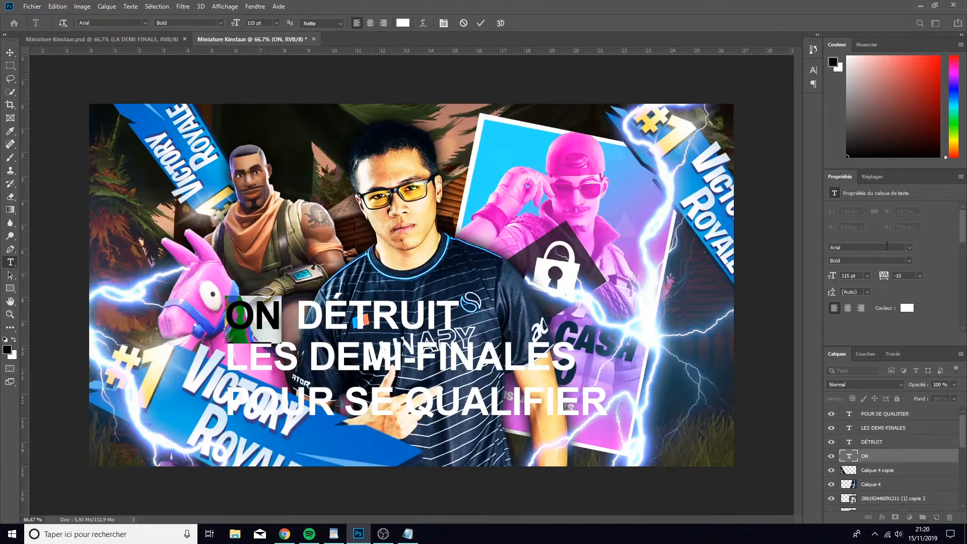
Set the DÉTRUIT text's font to Burbank Big Condensed Black
{"action": "double_click", "coordinate": [849, 441]}
{"action": "left_click", "coordinate": [855, 248]}
{"action": "type", "text": "bu"}
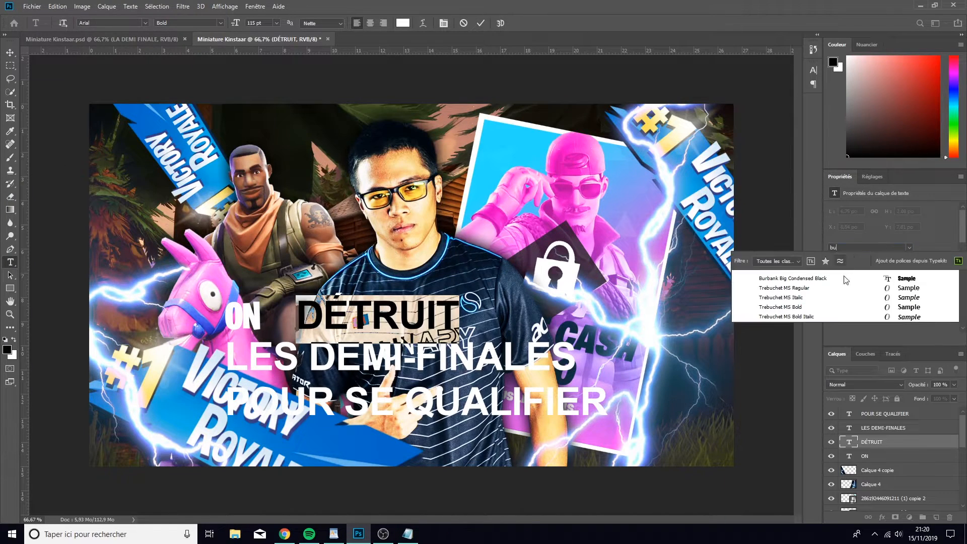
{"action": "left_click", "coordinate": [845, 278]}
{"action": "left_click", "coordinate": [297, 347]}
Set the font of the POUR SE QUALIFIER text to Burbank Big Condensed Black
{"action": "double_click", "coordinate": [274, 409]}
{"action": "left_click", "coordinate": [274, 409]}
{"action": "left_click", "coordinate": [854, 247]}
{"action": "type", "text": "bu"}
{"action": "left_click", "coordinate": [858, 277]}
{"action": "left_click", "coordinate": [413, 294]}
Apply the Burbank Big Condensed Black font to the LES DEMI-FINALES text
{"action": "triple_click", "coordinate": [496, 357]}
{"action": "left_click", "coordinate": [841, 247]}
{"action": "type", "text": "bu"}
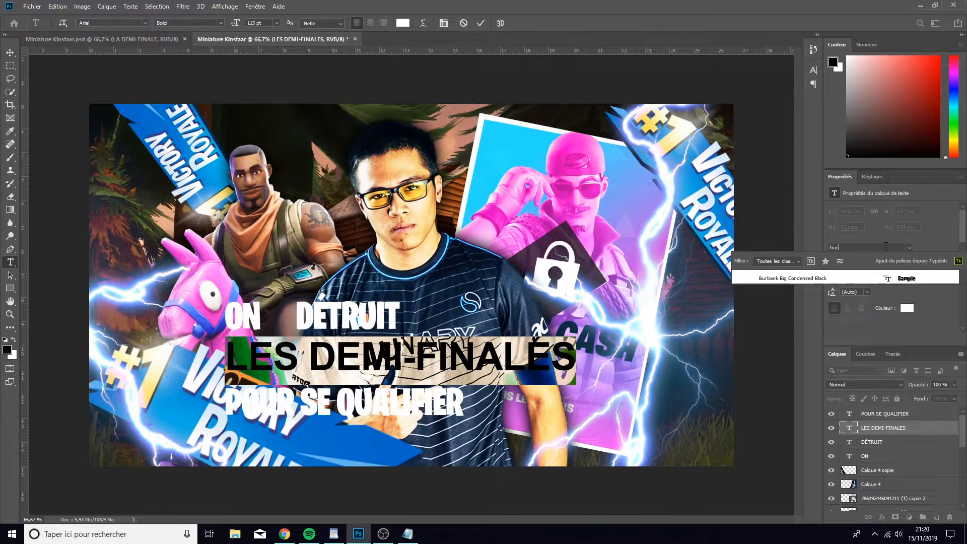
{"action": "left_click", "coordinate": [861, 276]}
{"action": "left_click", "coordinate": [413, 289]}
Arrange ON, DÉTRUIT and LES DEMI-FINALES in one line above a centred POUR SE QUALIFIER, and enlarge DÉTRUIT
{"action": "left_click_drag", "start_coordinate": [366, 364], "coordinate": [554, 370]}
{"action": "left_click_drag", "start_coordinate": [353, 403], "coordinate": [428, 414]}
{"action": "left_click_drag", "start_coordinate": [348, 318], "coordinate": [355, 363]}
{"action": "left_click_drag", "start_coordinate": [243, 316], "coordinate": [253, 364]}
{"action": "left_click", "coordinate": [322, 364]}
{"action": "key", "text": "ctrl+t"}
{"action": "mouse_move", "coordinate": [304, 338]}
{"action": "left_mouse_down"}
{"action": "mouse_move", "coordinate": [276, 317]}
{"action": "mouse_move", "coordinate": [310, 336]}
{"action": "left_mouse_up"}
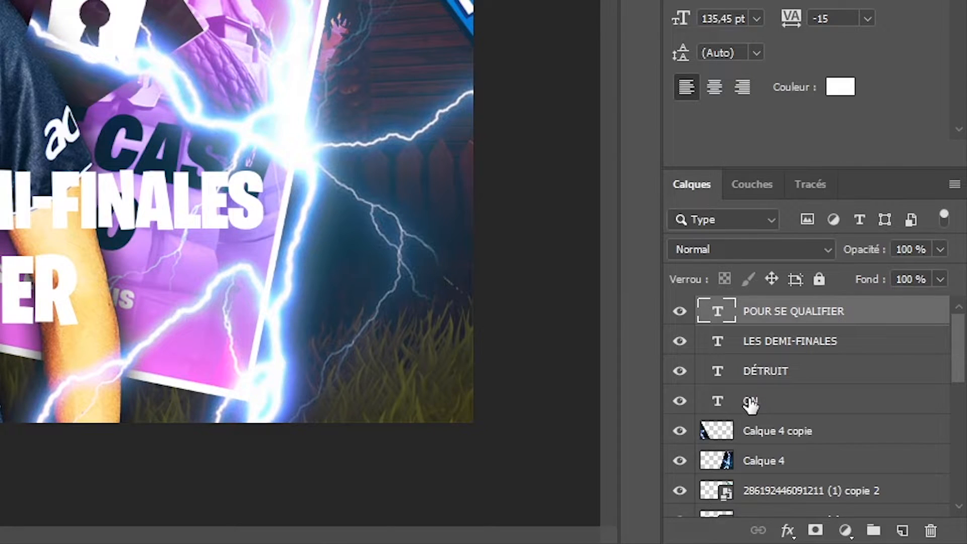
Group the four text layers and add an Ombre portée (drop shadow) effect to the group
{"action": "left_click", "coordinate": [751, 403], "text": "shift"}
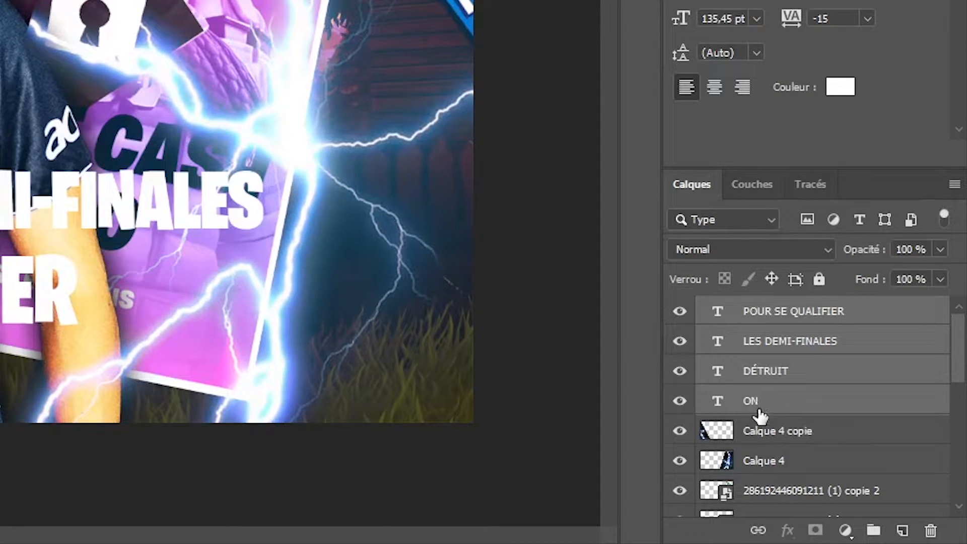
{"action": "left_click", "coordinate": [875, 530]}
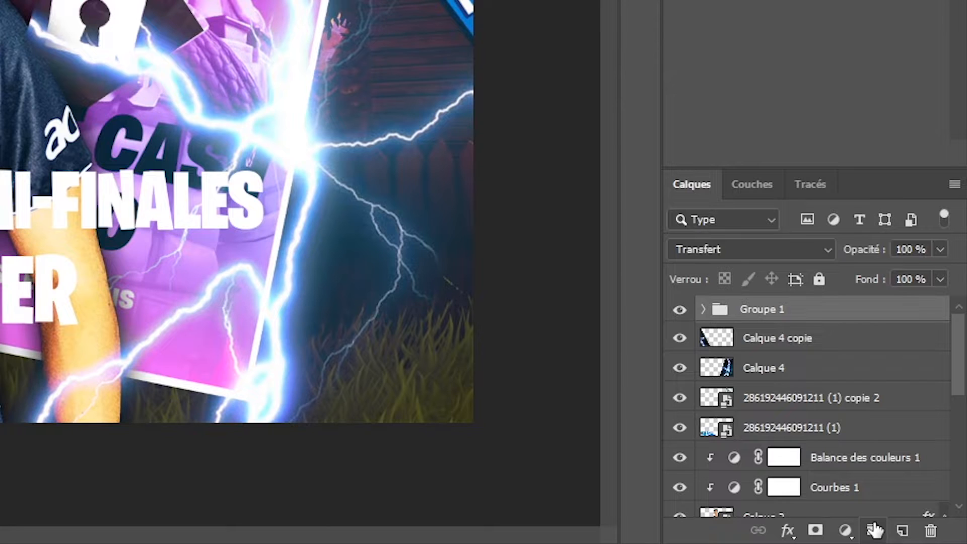
{"action": "double_click", "coordinate": [860, 312]}
{"action": "left_click", "coordinate": [530, 394]}
{"action": "left_click", "coordinate": [887, 226]}
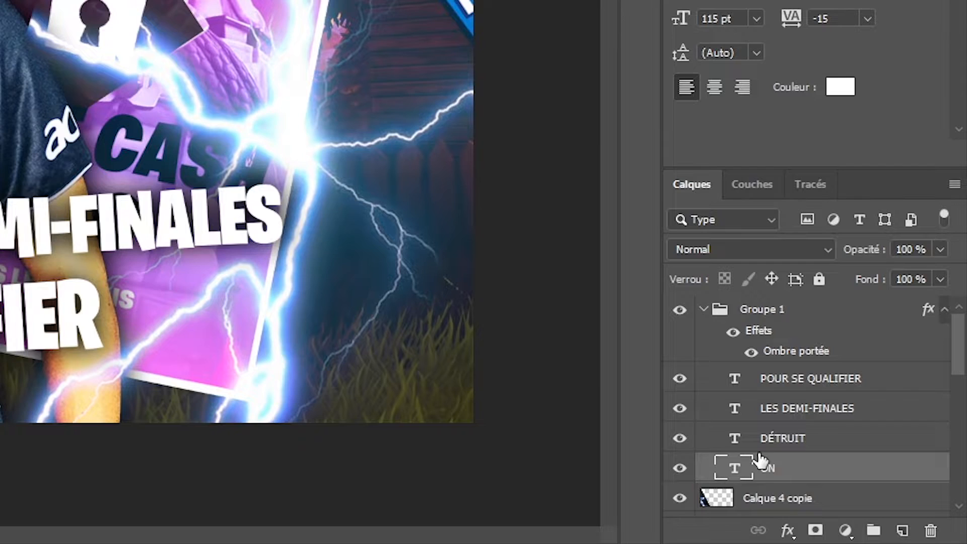
Rasterize the DÉTRUIT text layer
{"action": "left_click", "coordinate": [779, 444]}
{"action": "right_click", "coordinate": [802, 439]}
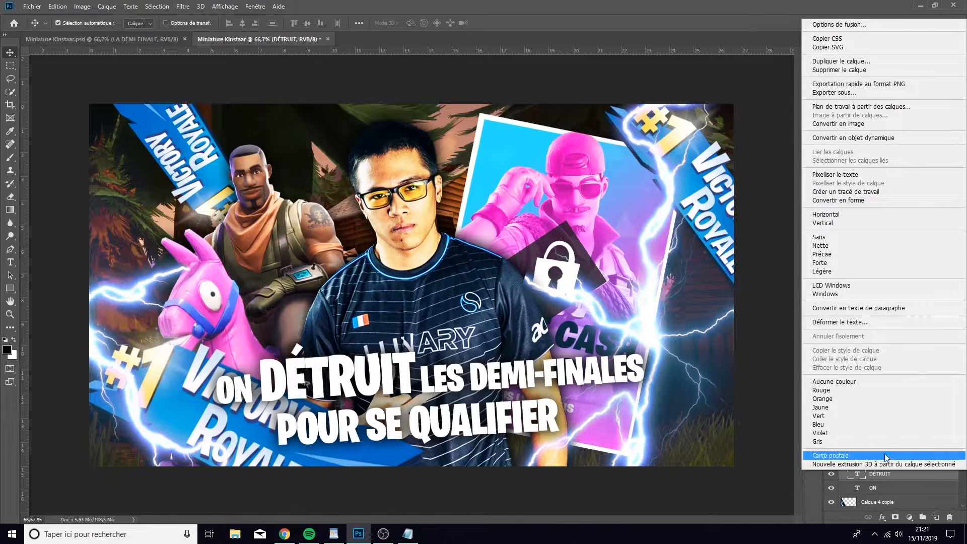
{"action": "left_click", "coordinate": [826, 174]}
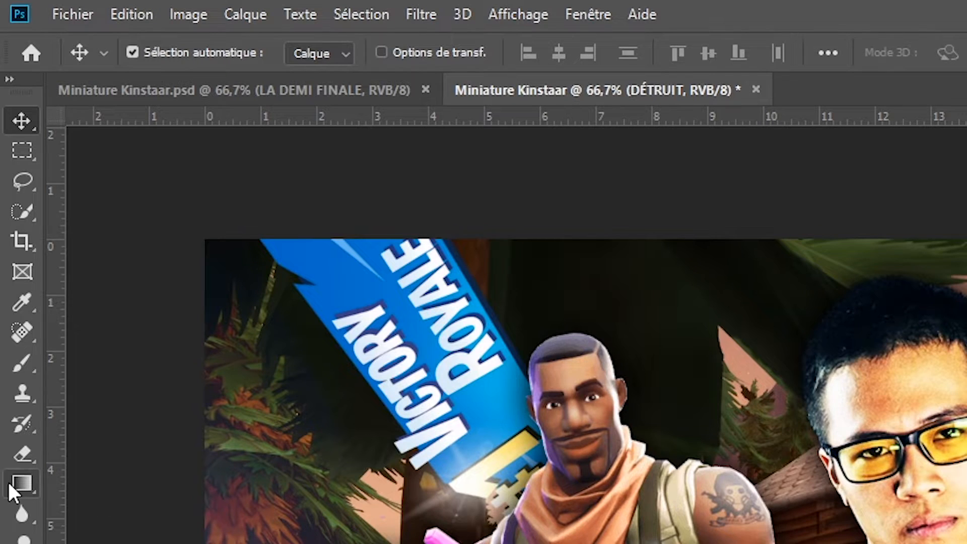
Define a gradient from yellow #f6bf00 to orange and apply it vertically, without inversion, to the DÉTRUIT lettering
{"action": "left_click", "coordinate": [8, 483]}
{"action": "left_click", "coordinate": [209, 54]}
{"action": "left_click", "coordinate": [635, 157]}
{"action": "double_click", "coordinate": [559, 308]}
{"action": "type", "text": "ffd544"}
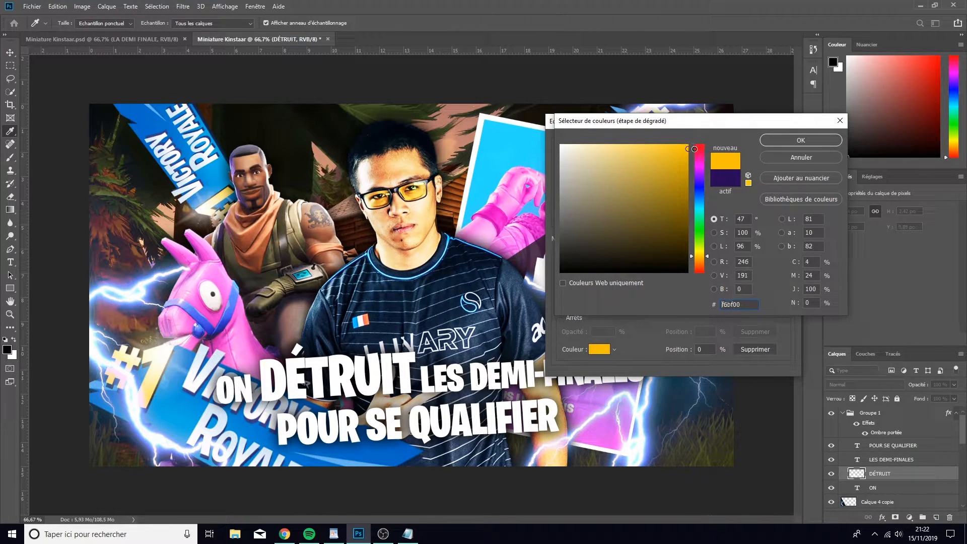
{"action": "left_click", "coordinate": [801, 141]}
{"action": "left_click", "coordinate": [768, 143]}
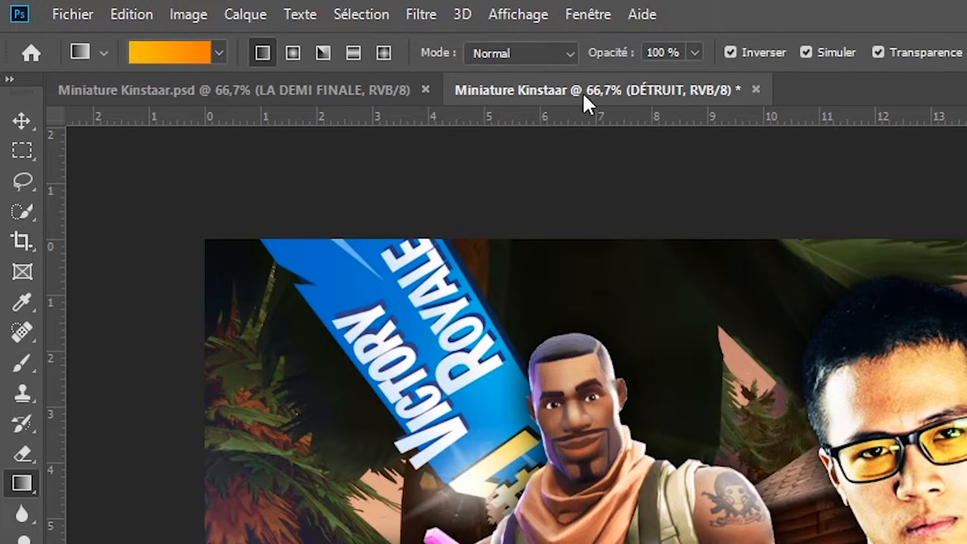
{"action": "left_click", "coordinate": [776, 51]}
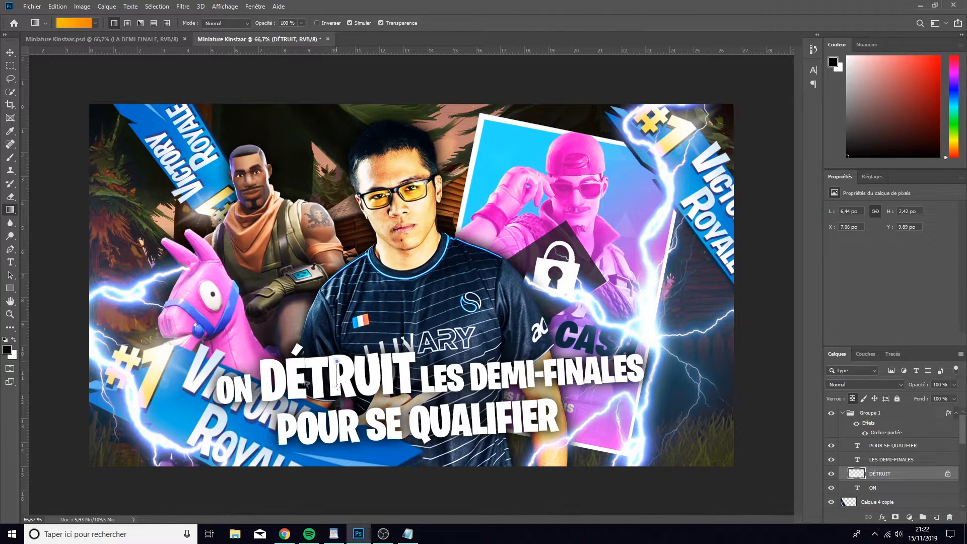
{"action": "left_click_drag", "start_coordinate": [338, 386], "coordinate": [337, 398]}
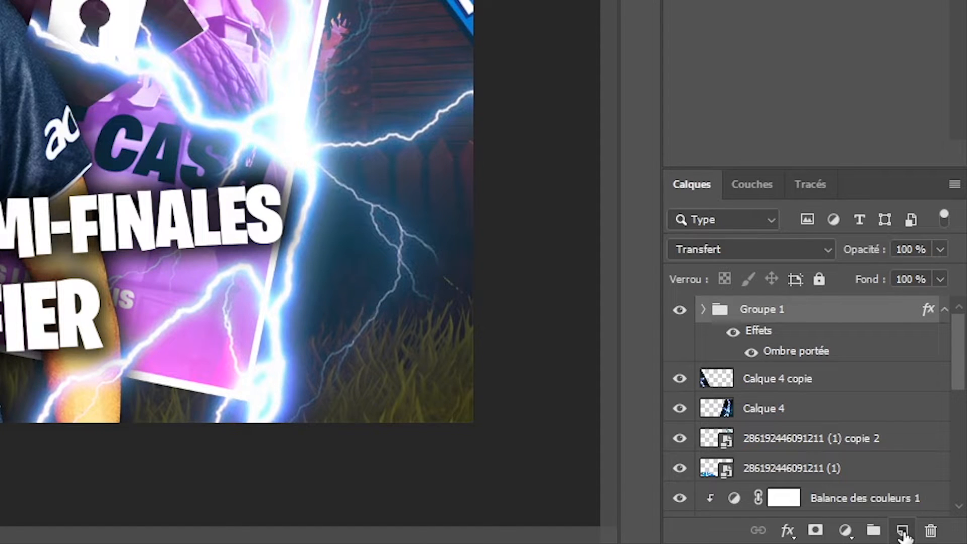
On a new layer above the text group, draw an inverted radial black-to-transparent gradient from the image centre as a vignette
{"action": "left_click", "coordinate": [902, 532]}
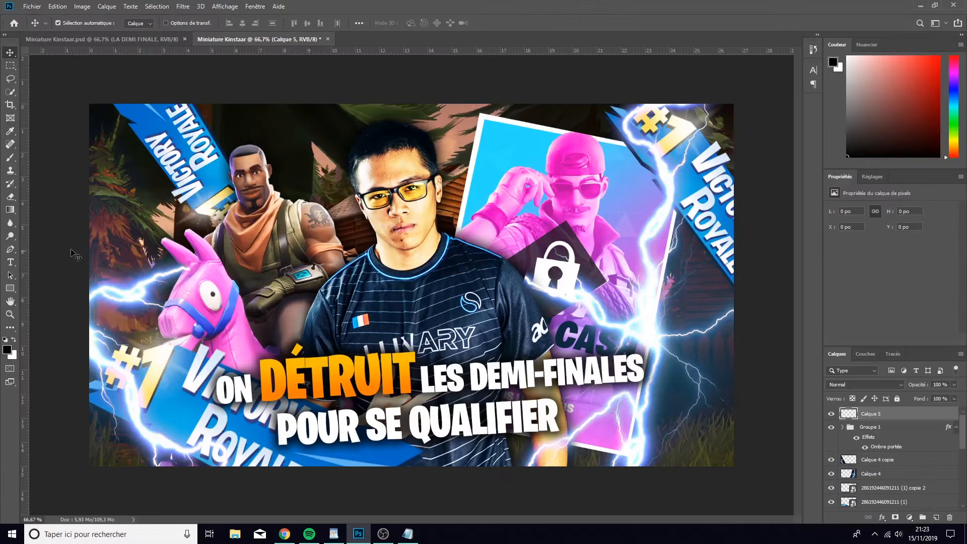
{"action": "left_click", "coordinate": [4, 213]}
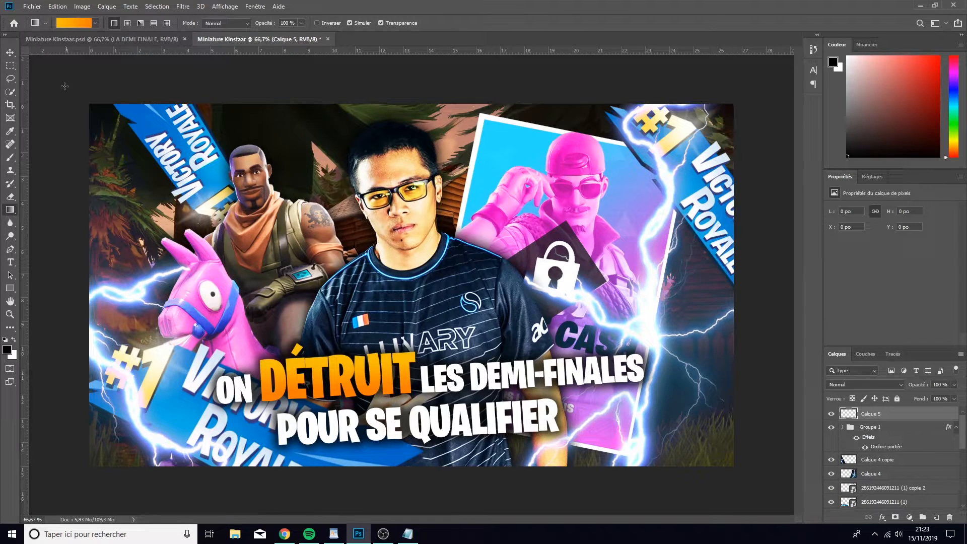
{"action": "left_click", "coordinate": [68, 25]}
{"action": "left_click", "coordinate": [581, 161]}
{"action": "left_click", "coordinate": [769, 144]}
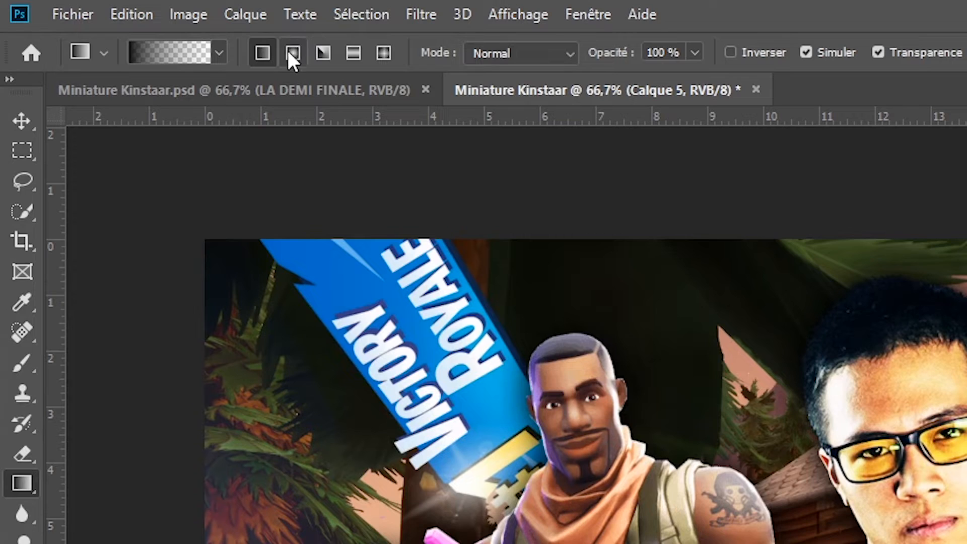
{"action": "left_click", "coordinate": [293, 52]}
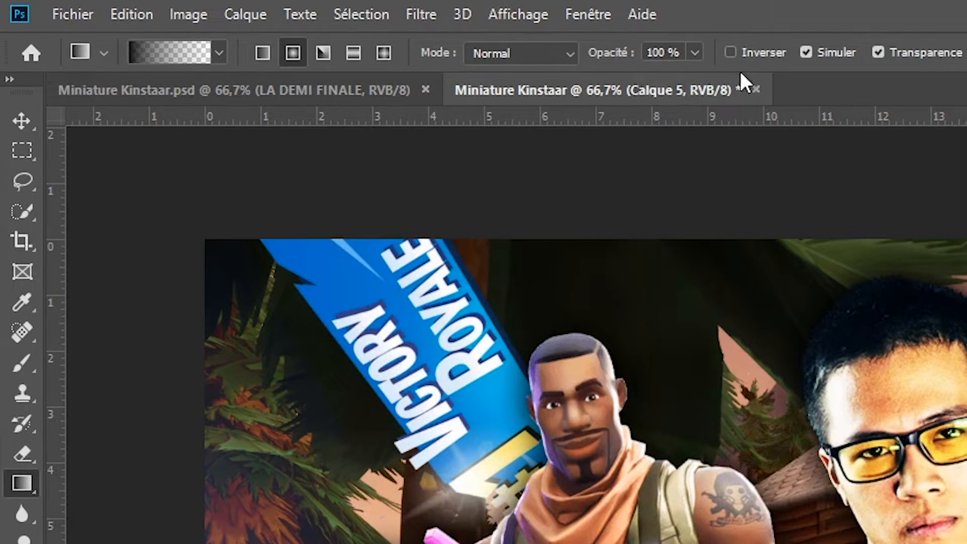
{"action": "left_click", "coordinate": [764, 53]}
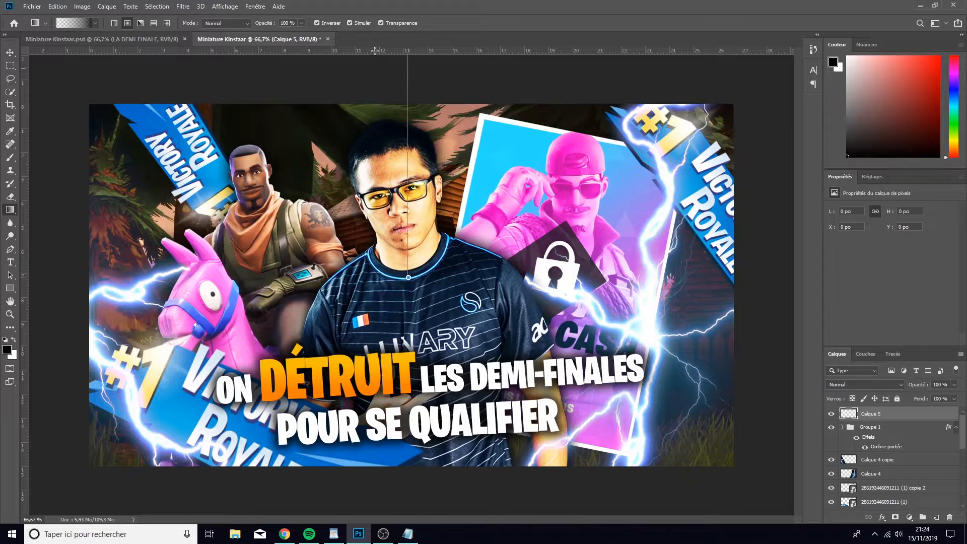
{"action": "left_click_drag", "start_coordinate": [375, 51], "coordinate": [375, 49]}
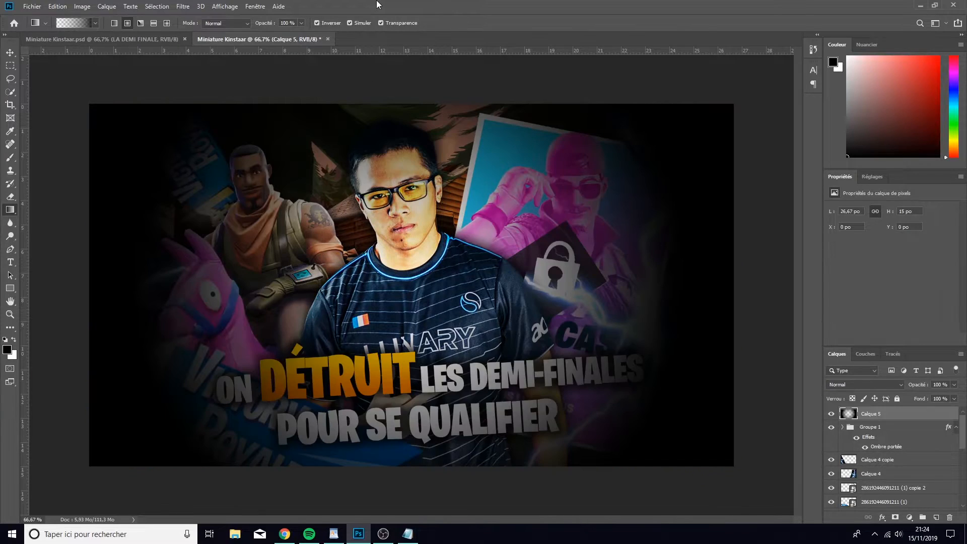
Enlarge the vignette beyond the canvas to about 47.4 x 25.6 po
{"action": "key", "text": "ctrl+minus"}
{"action": "key", "text": "ctrl+minus"}
{"action": "key", "text": "ctrl+t"}
{"action": "left_click_drag", "start_coordinate": [573, 376], "coordinate": [698, 440]}
{"action": "key", "text": "Return"}
{"action": "key", "text": "ctrl+plus"}
{"action": "key", "text": "ctrl+plus"}
Set the vignette layer's opacity to 70 %
{"action": "double_click", "coordinate": [931, 412]}
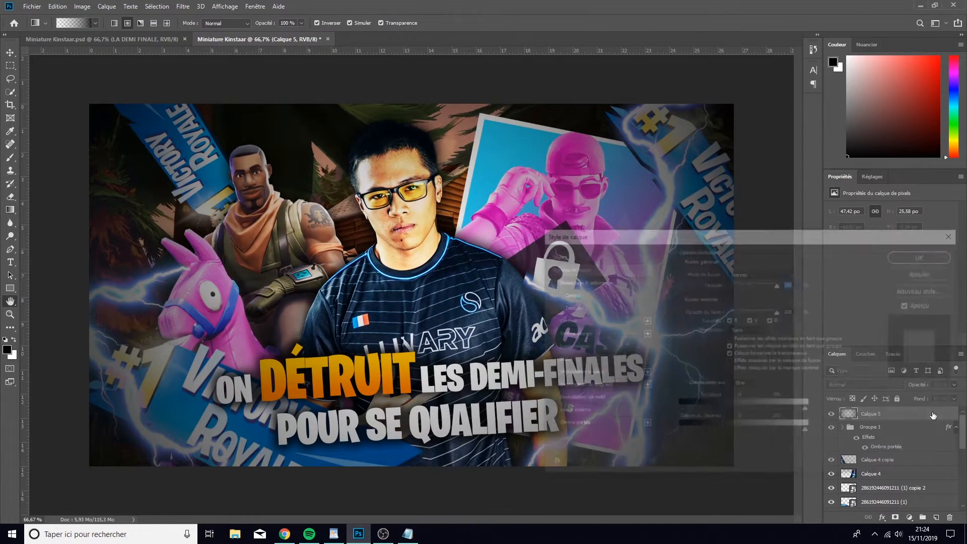
{"action": "type", "text": "70"}
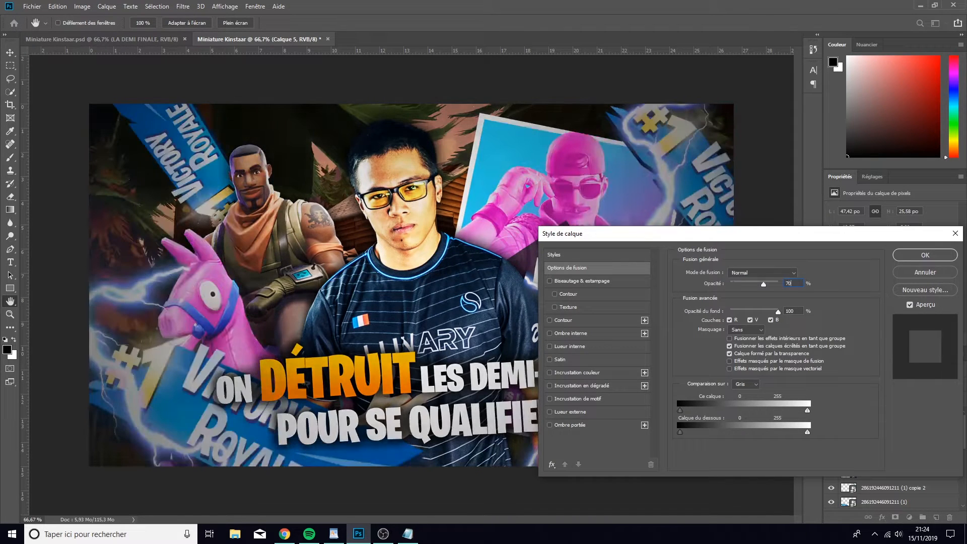
{"action": "left_click", "coordinate": [902, 260]}
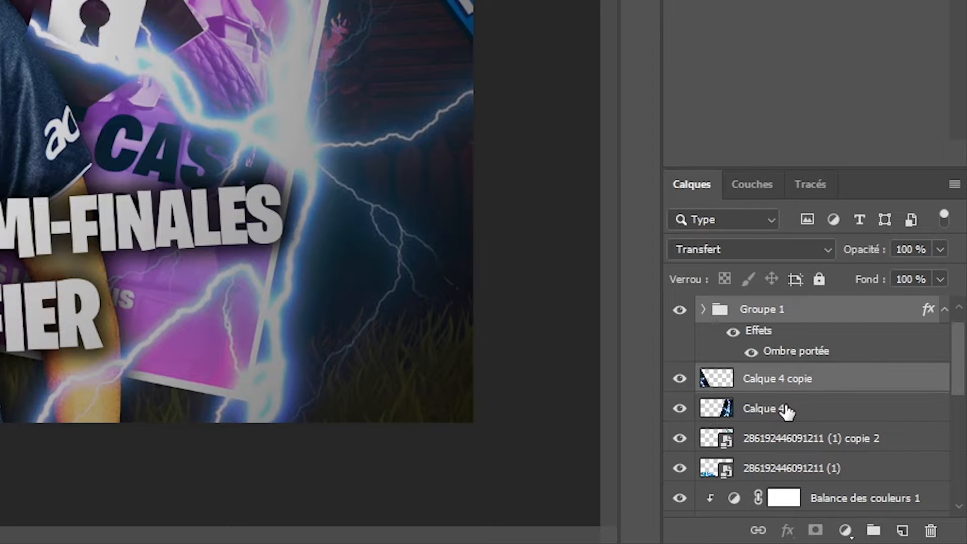
Move the text group, both lightning layers, and the Kinstaar and Giddy-Up layers with their adjustments above the vignette layer
{"action": "left_click", "coordinate": [785, 410], "text": "ctrl"}
{"action": "scroll", "coordinate": [806, 448], "scroll_direction": "down", "scroll_amount": 3}
{"action": "left_click", "coordinate": [824, 411], "text": "ctrl"}
{"action": "left_click", "coordinate": [836, 441], "text": "ctrl"}
{"action": "left_click", "coordinate": [829, 470], "text": "ctrl"}
{"action": "scroll", "coordinate": [826, 471], "scroll_direction": "down", "scroll_amount": 3}
{"action": "left_click", "coordinate": [834, 450], "text": "ctrl"}
{"action": "scroll", "coordinate": [847, 460], "scroll_direction": "down", "scroll_amount": 1}
{"action": "left_click", "coordinate": [846, 456], "text": "ctrl"}
{"action": "scroll", "coordinate": [847, 463], "scroll_direction": "down", "scroll_amount": 3}
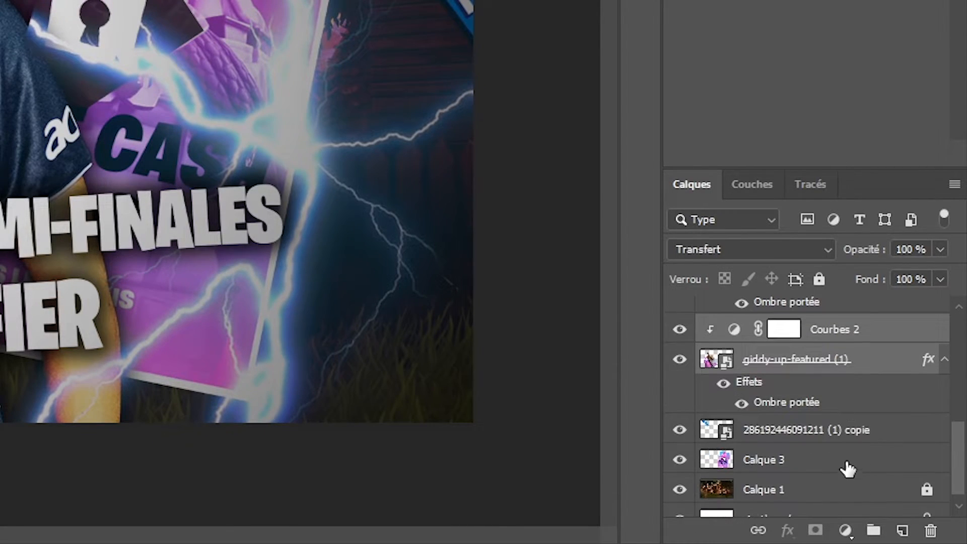
{"action": "scroll", "coordinate": [837, 452], "scroll_direction": "up", "scroll_amount": 8}
{"action": "left_click_drag", "start_coordinate": [787, 339], "coordinate": [788, 308]}
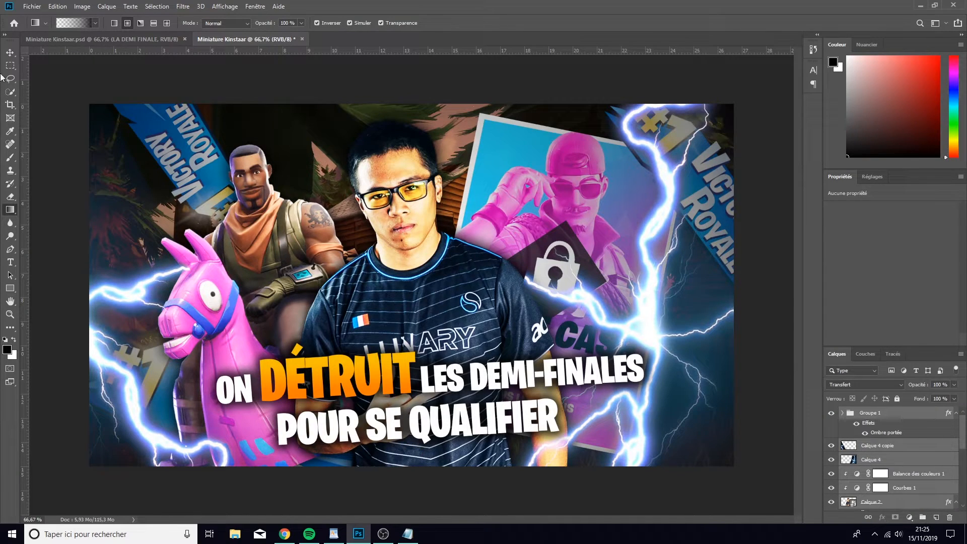